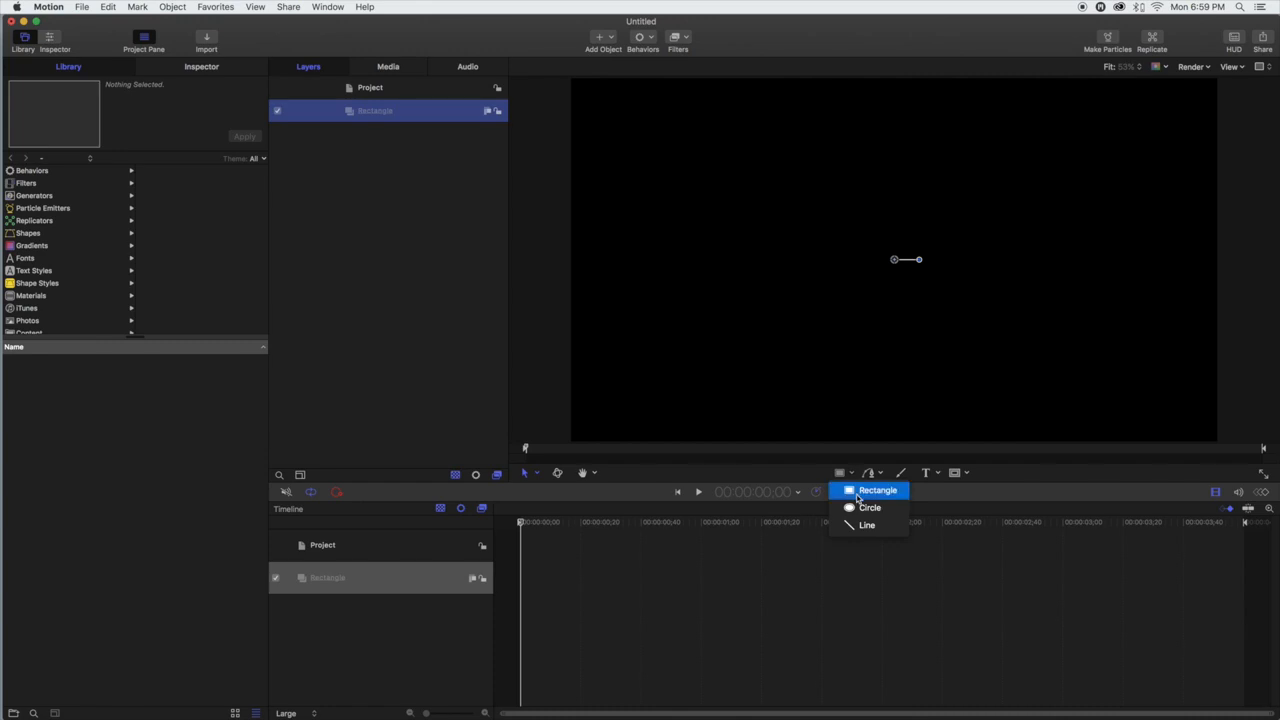
Draw an outlined rectangle in the canvas and move it to the center of the frame
left_click_drag(734, 177, 1015, 340)
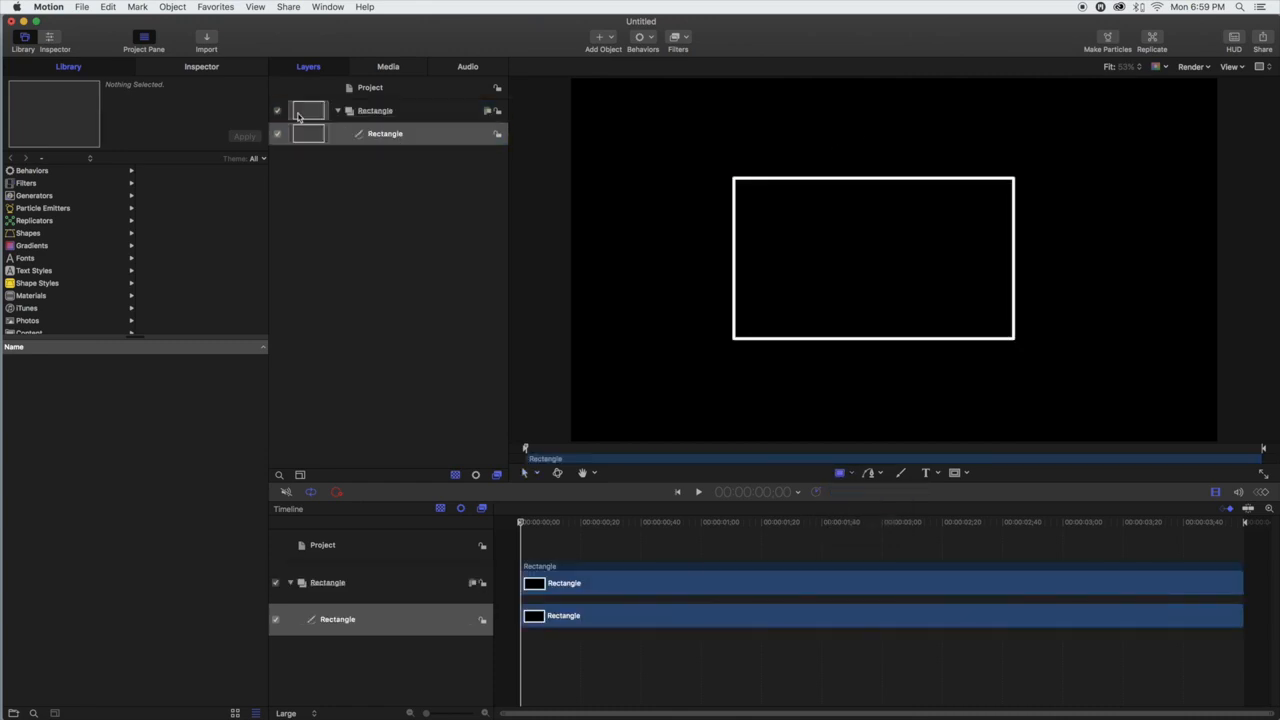
key("s")
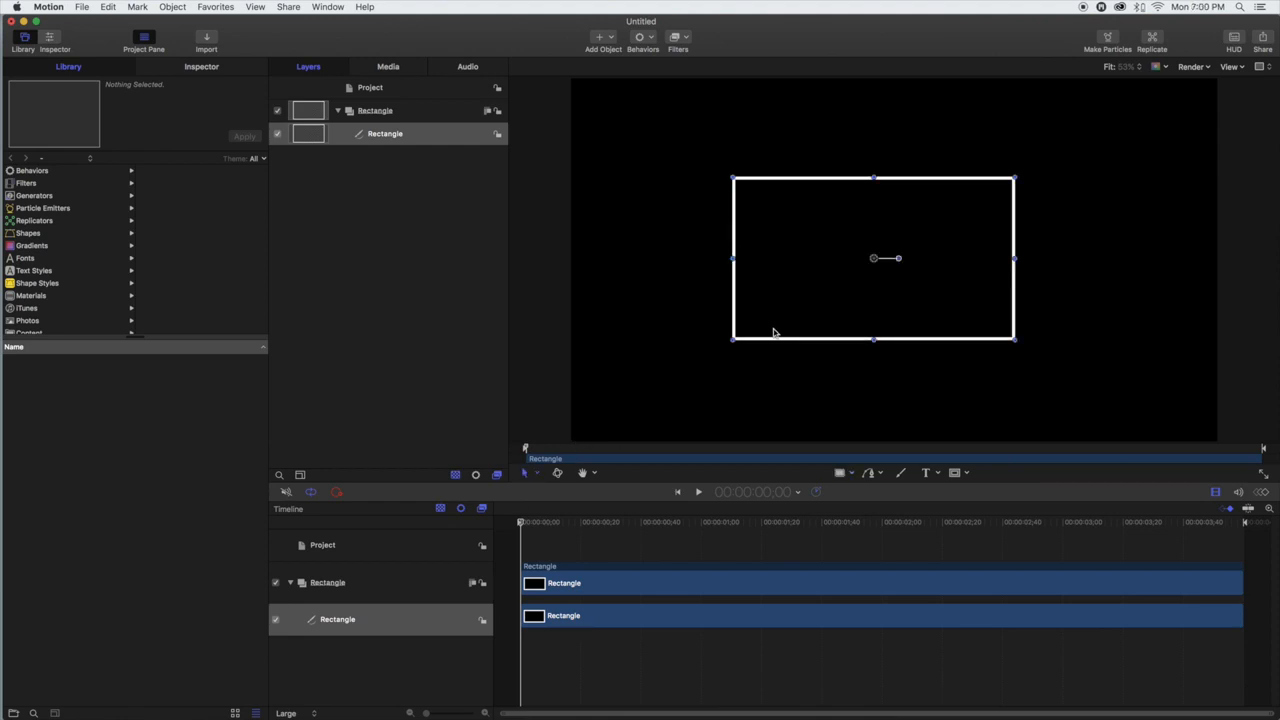
mouse_move(780, 186)
left_mouse_down()
mouse_move(797, 183)
mouse_move(803, 157)
mouse_move(800, 184)
left_mouse_up()
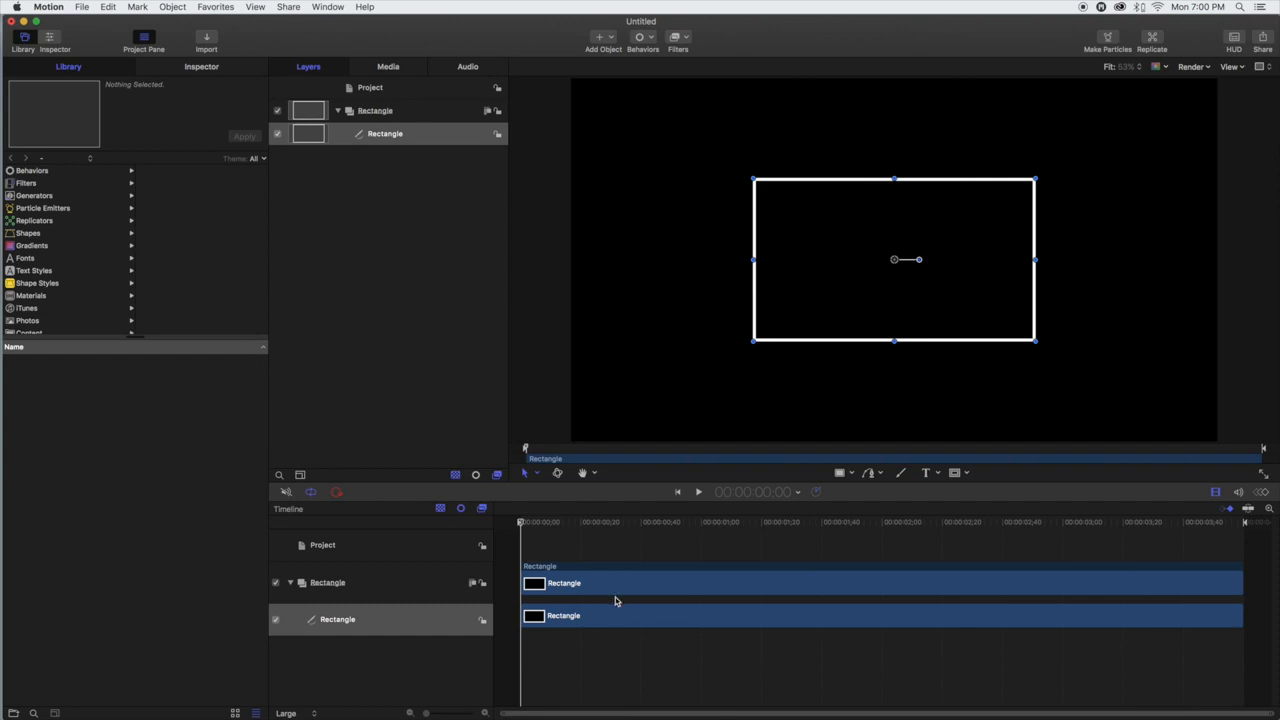
Set the rectangle outline's joint, start cap and end cap to Square
left_click(200, 67)
left_click(207, 400)
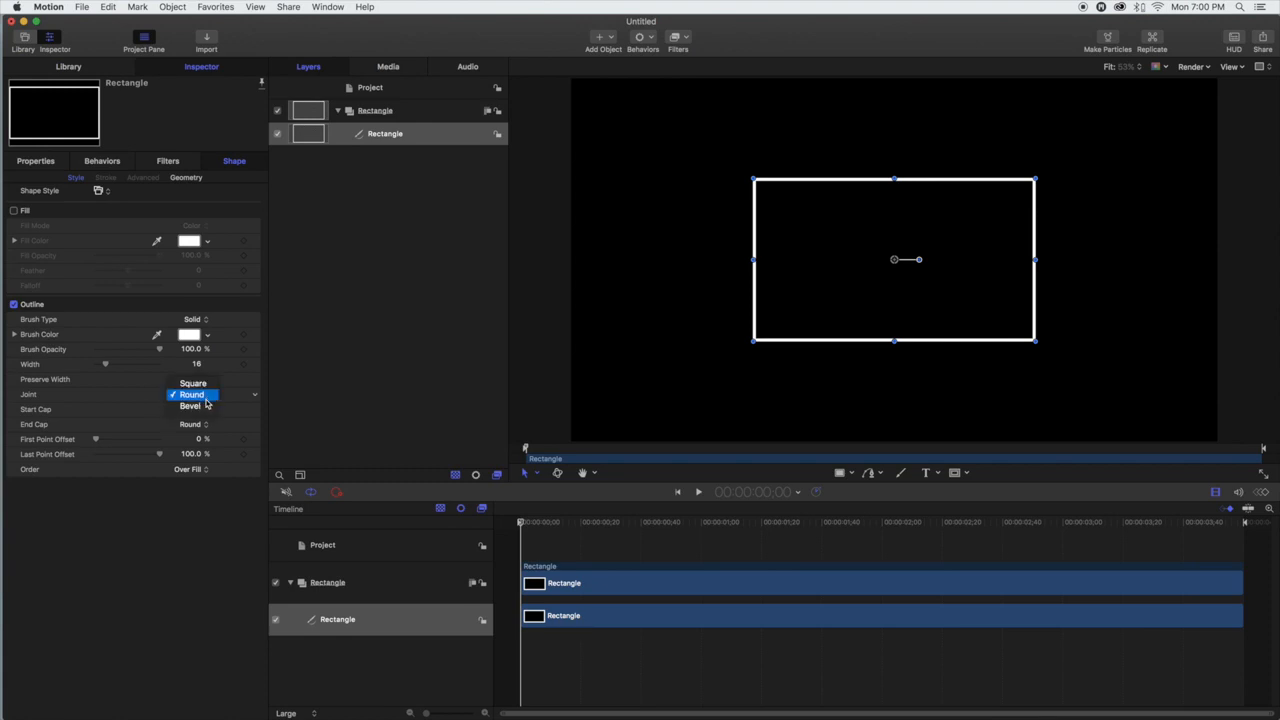
left_click(203, 395)
left_click(201, 409)
left_click(203, 411)
left_click(203, 425)
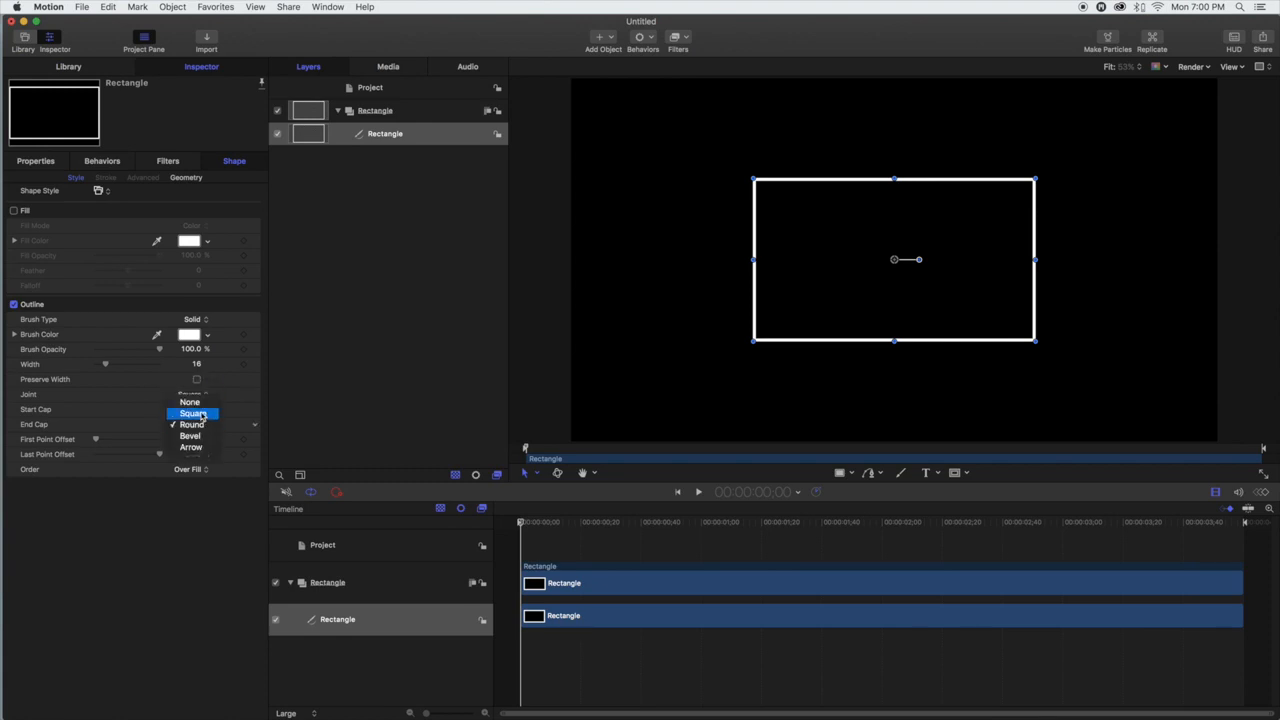
left_click(201, 414)
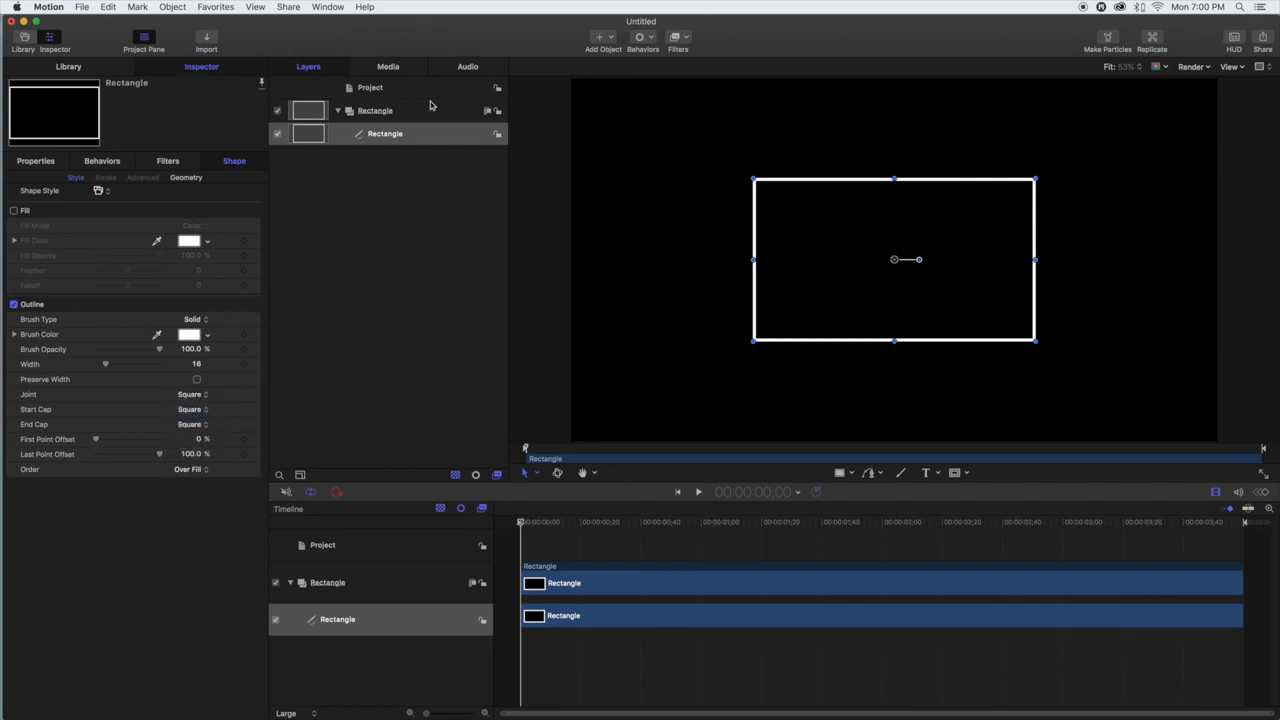
Add a new group above the Rectangle group and rename it Text
left_click(367, 88)
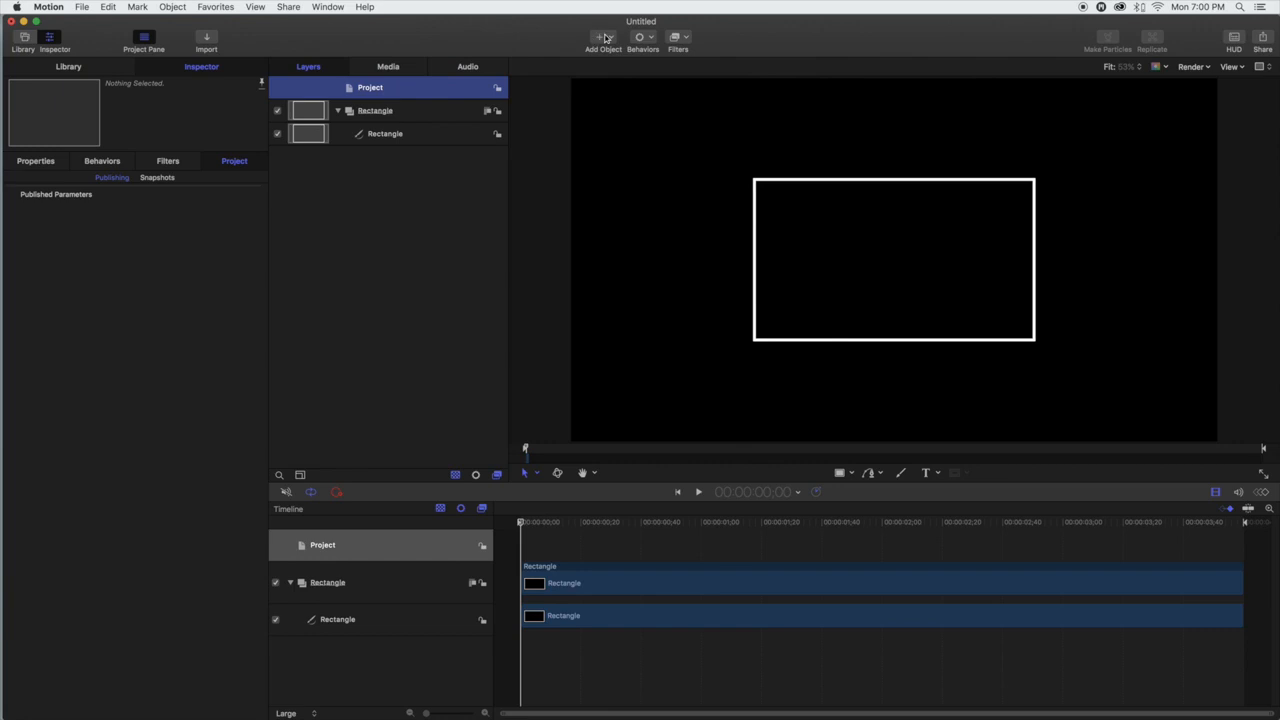
left_click(612, 37)
left_click(624, 54)
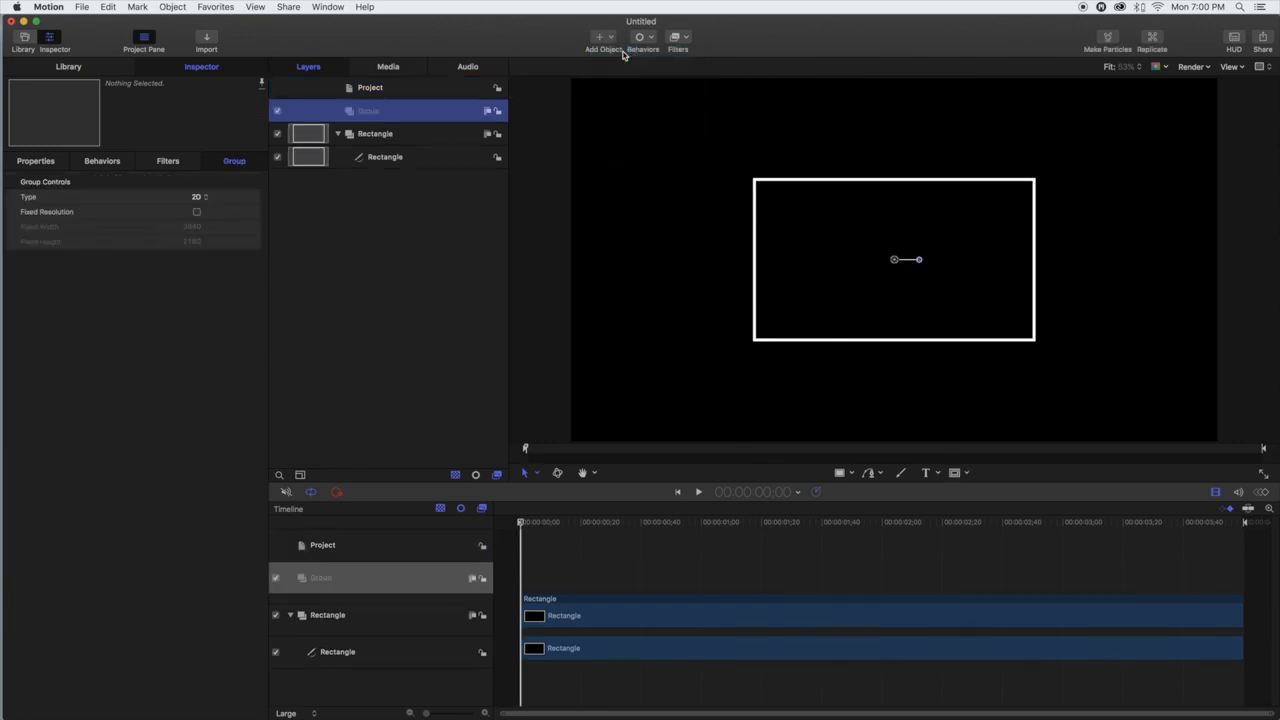
double_click(416, 111)
type("Y")
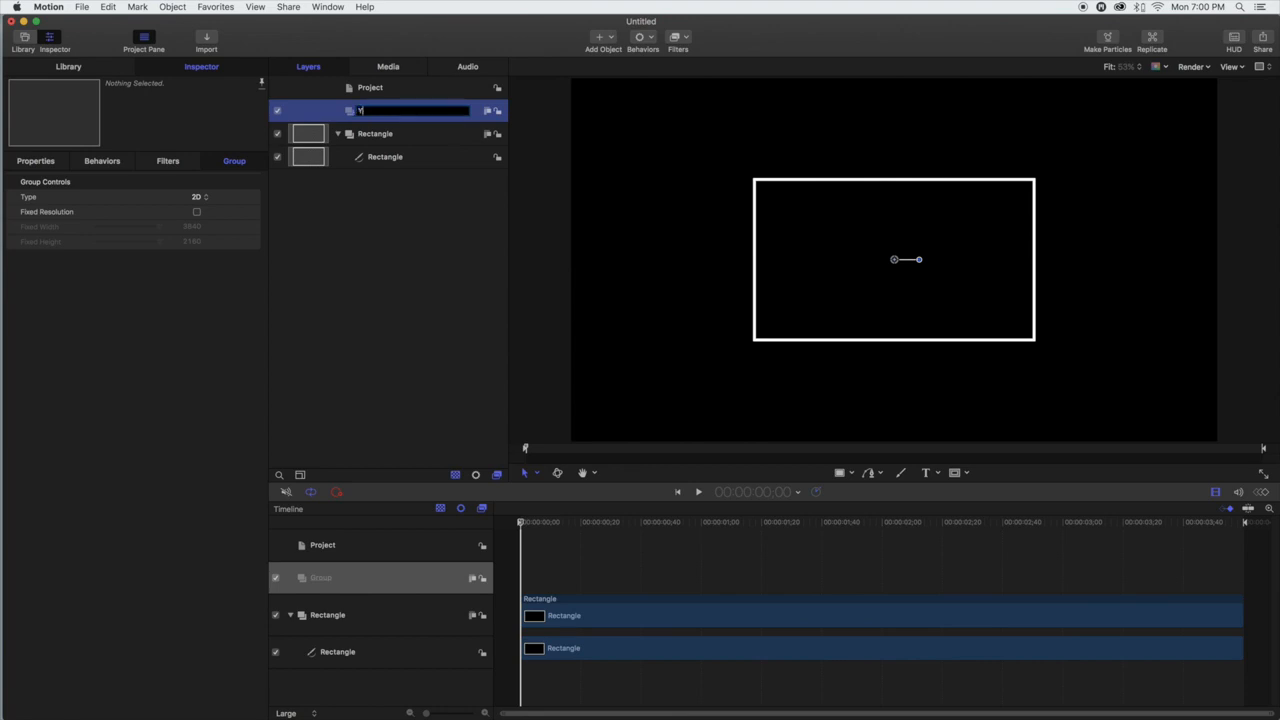
type("ext")
key("Return")
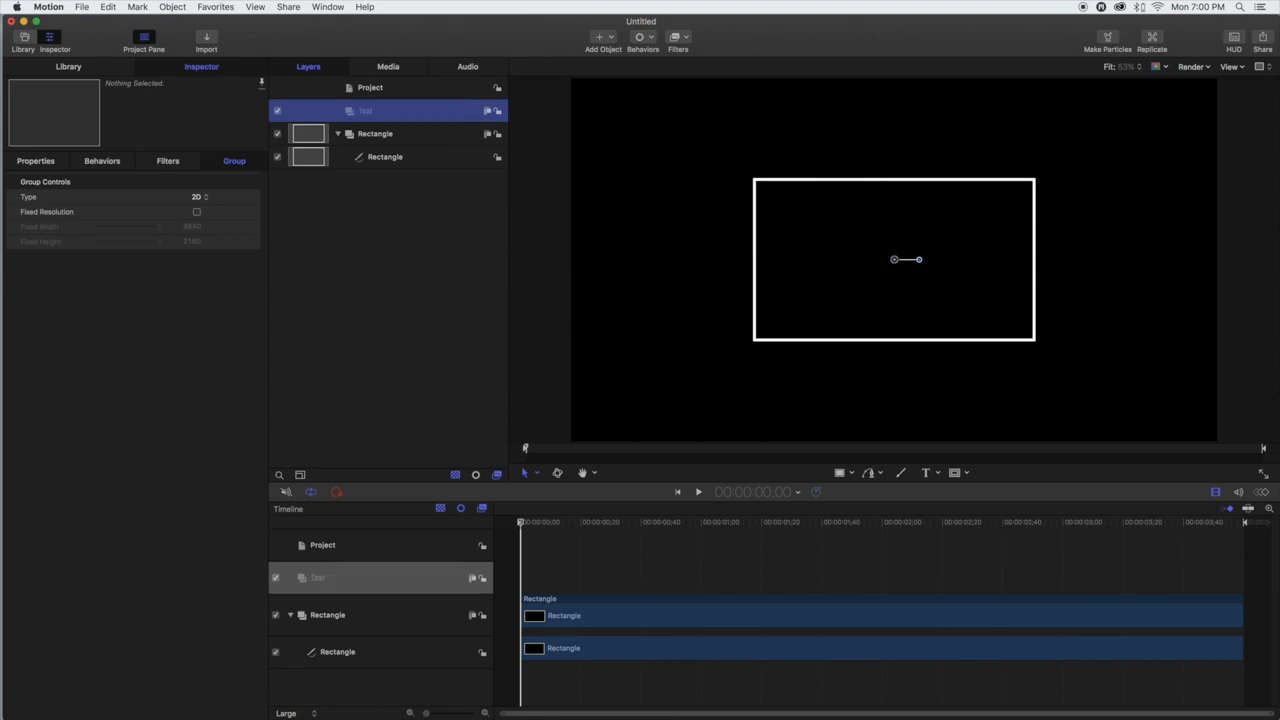
left_click(617, 151)
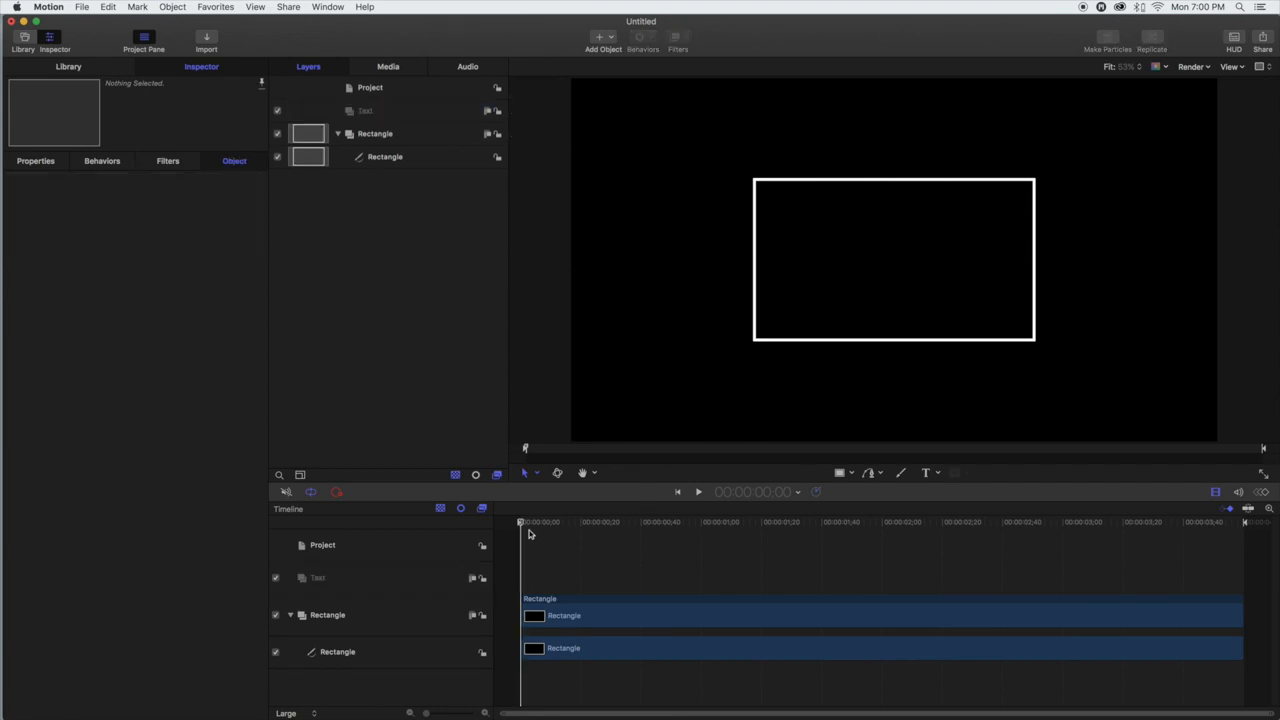
Create a text object reading VIDEO in the Text group, starting at 00:00:01;00
left_click_drag(521, 527, 575, 523)
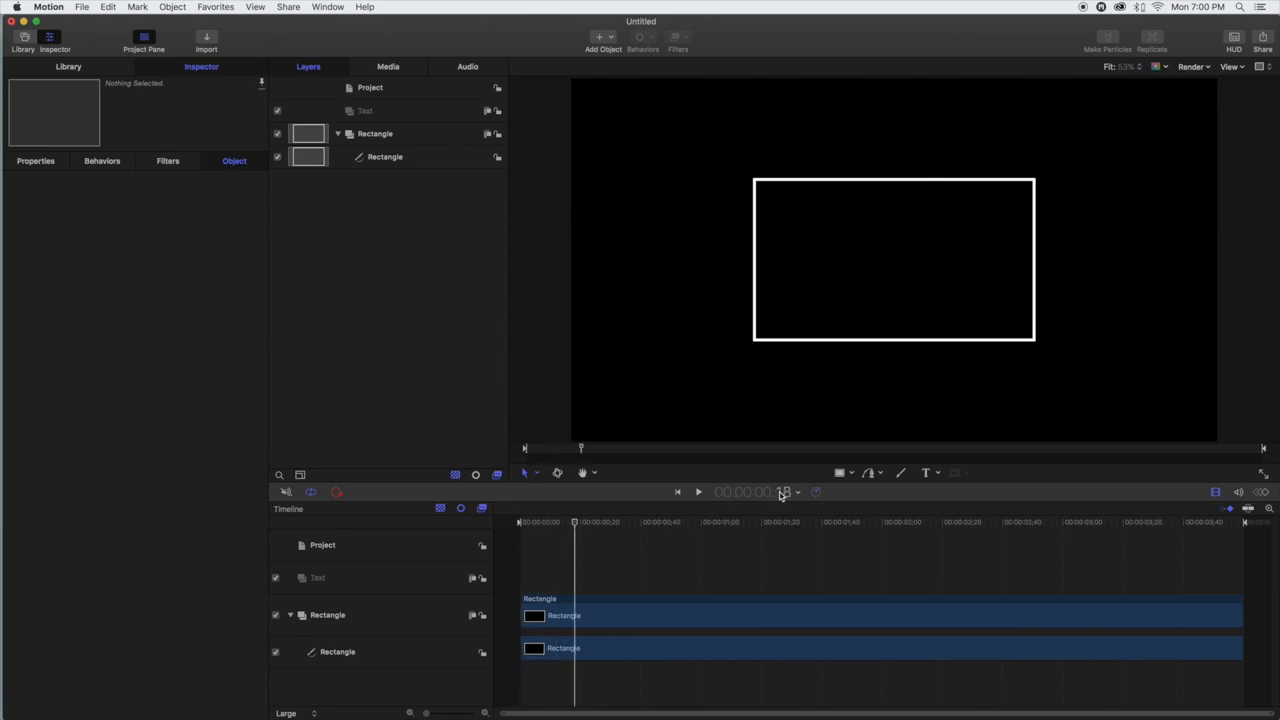
left_click(783, 491)
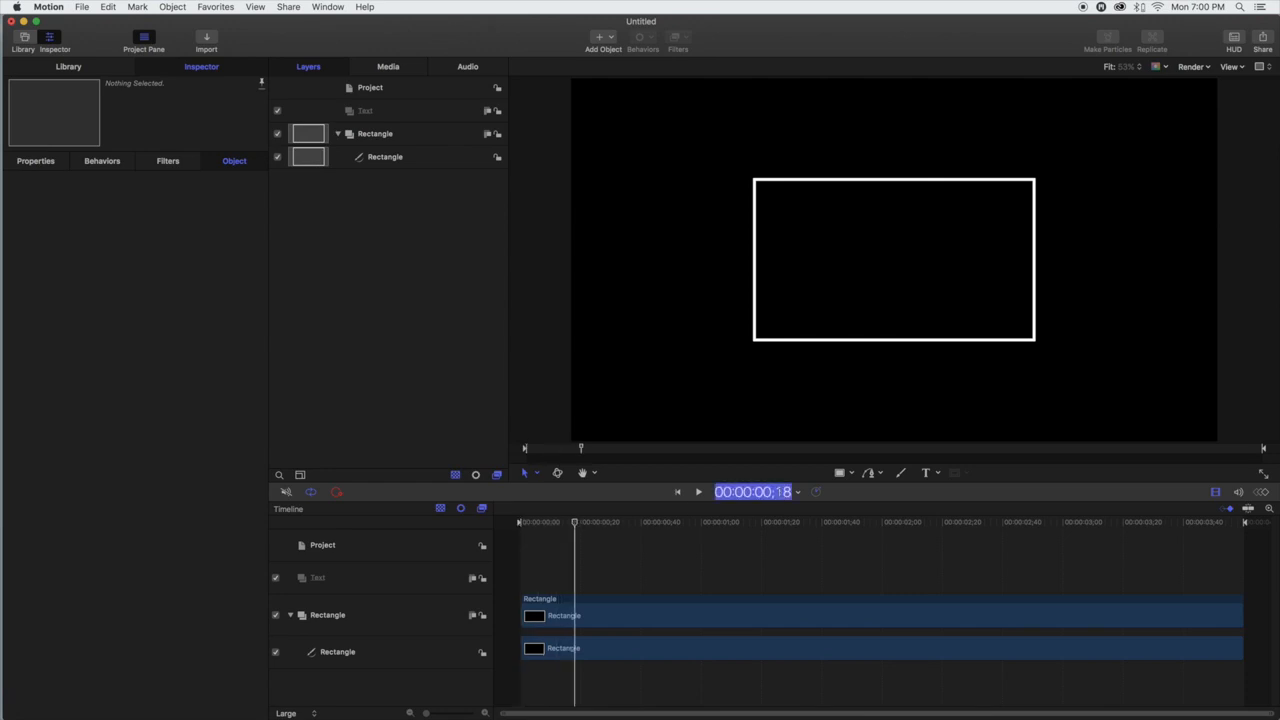
type("100")
key("Return")
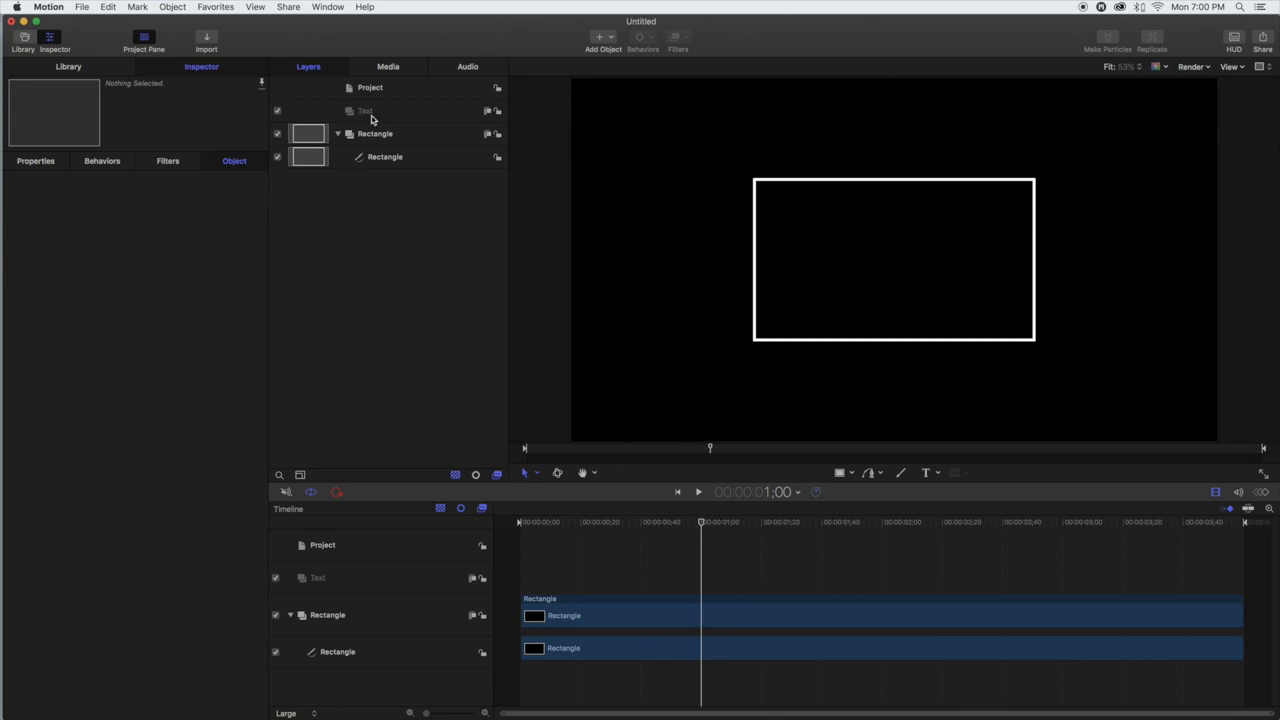
left_click(710, 397)
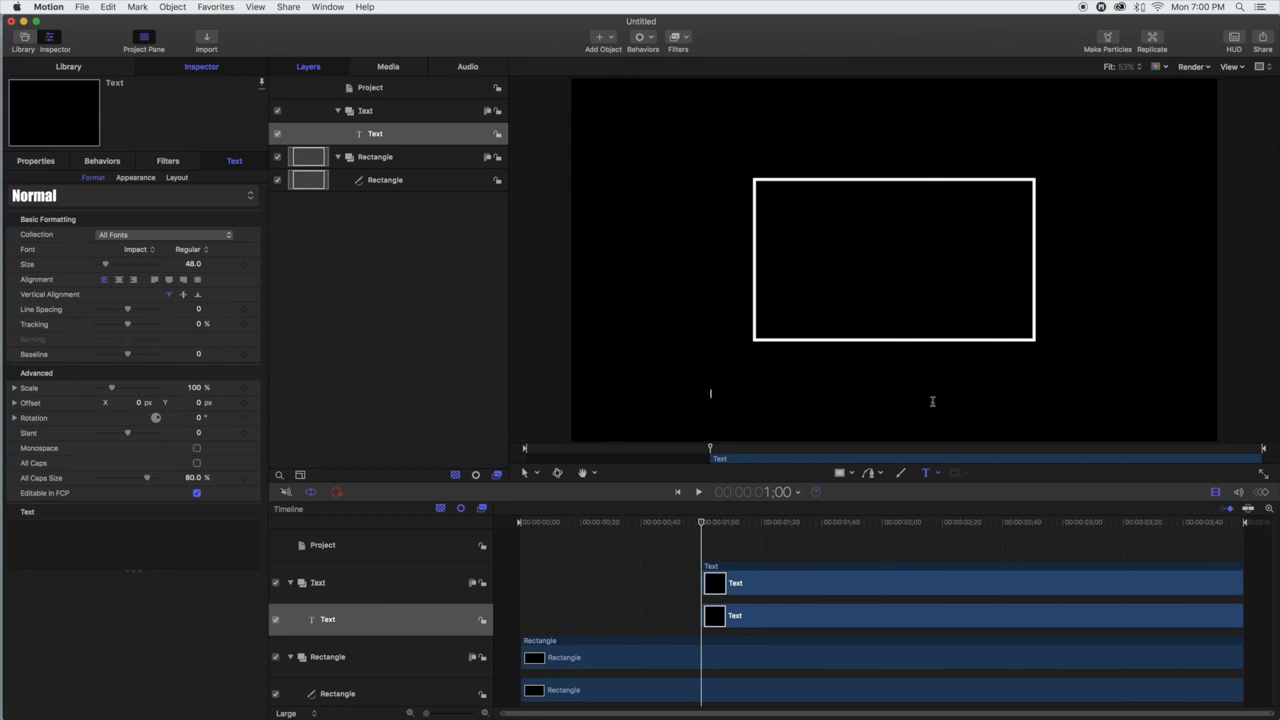
type("VIDEO")
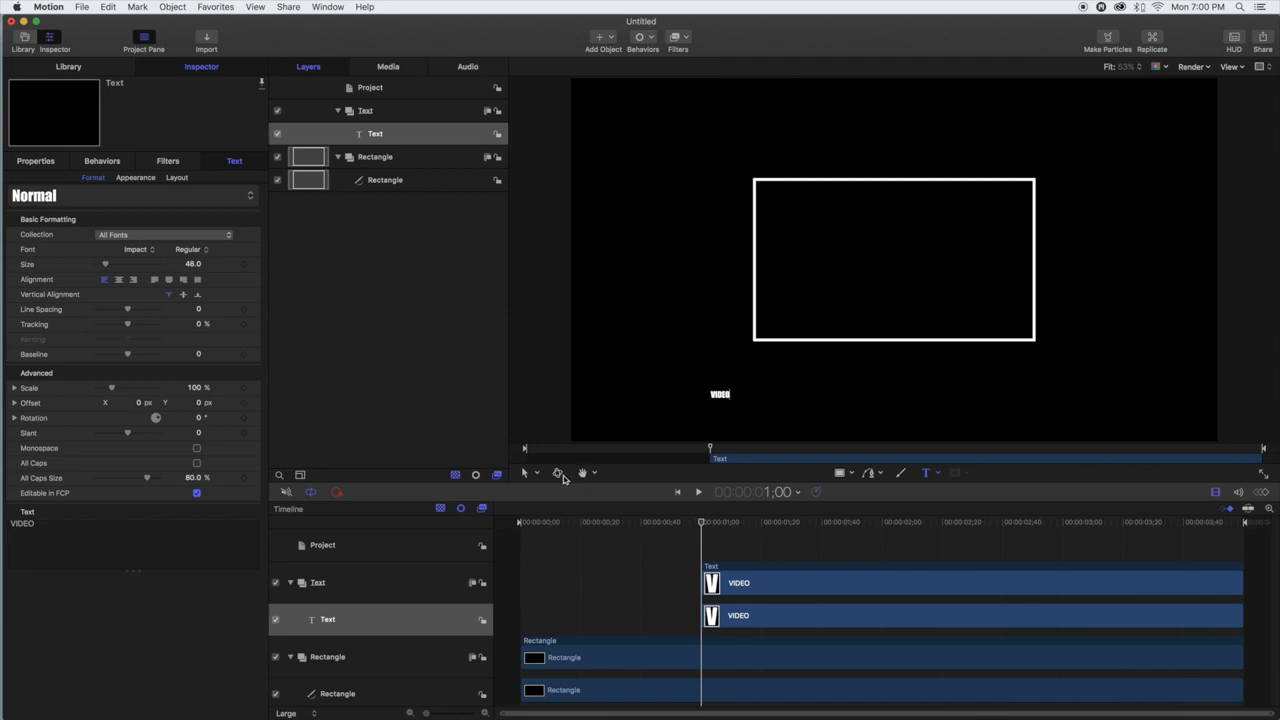
Enlarge the VIDEO text to nearly fill the rectangle's width and center it inside the outline
left_click(526, 475)
left_click_drag(729, 387, 1026, 204)
left_click_drag(949, 255, 948, 259)
Make the rectangle shorter and wider around the VIDEO text and center it in the frame again
left_click(588, 661)
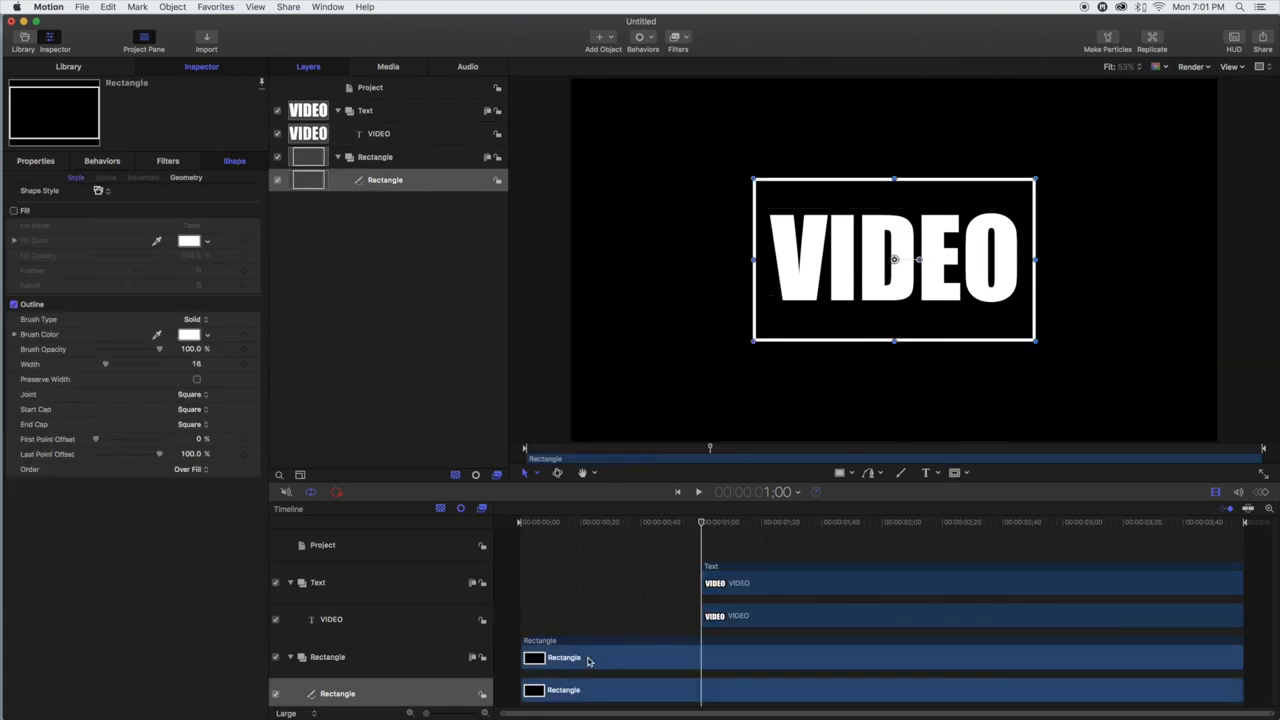
left_click_drag(894, 341, 894, 321)
left_click_drag(894, 181, 894, 191)
left_click_drag(1036, 258, 1080, 258)
left_click_drag(914, 206, 891, 204)
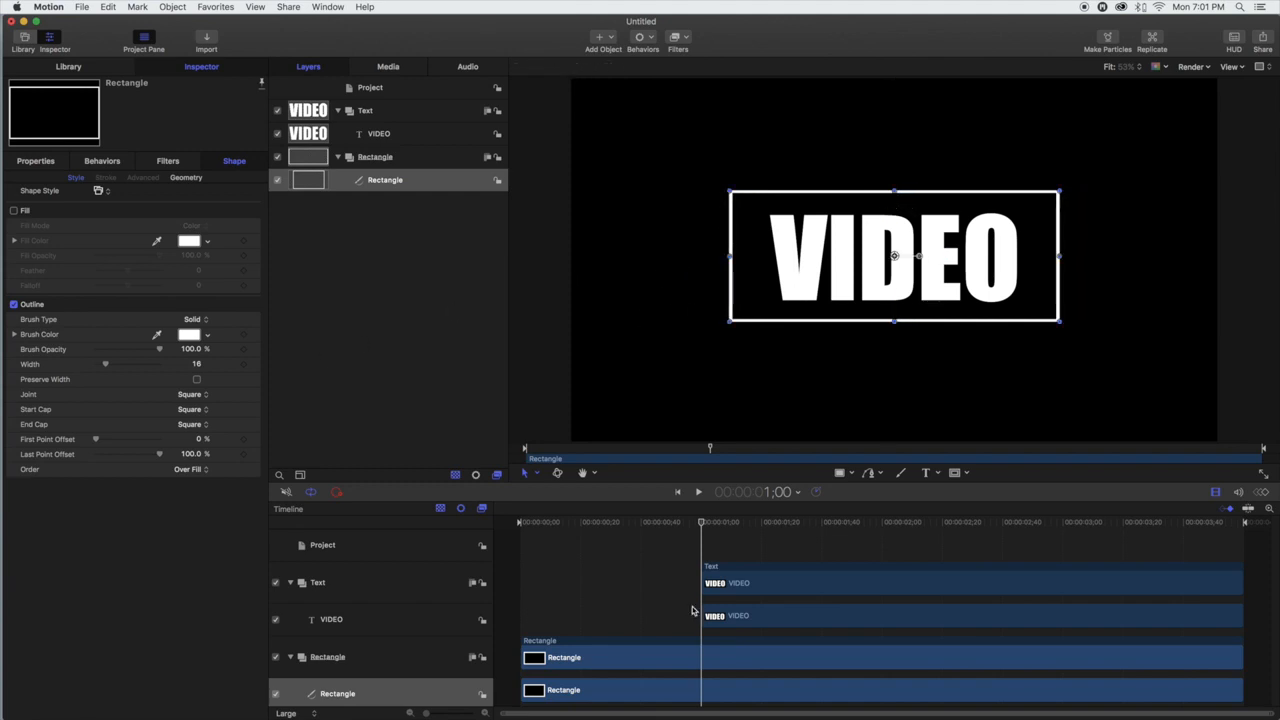
Increase the VIDEO text's tracking to 5.94% and recenter the text within the rectangle
left_click(768, 591)
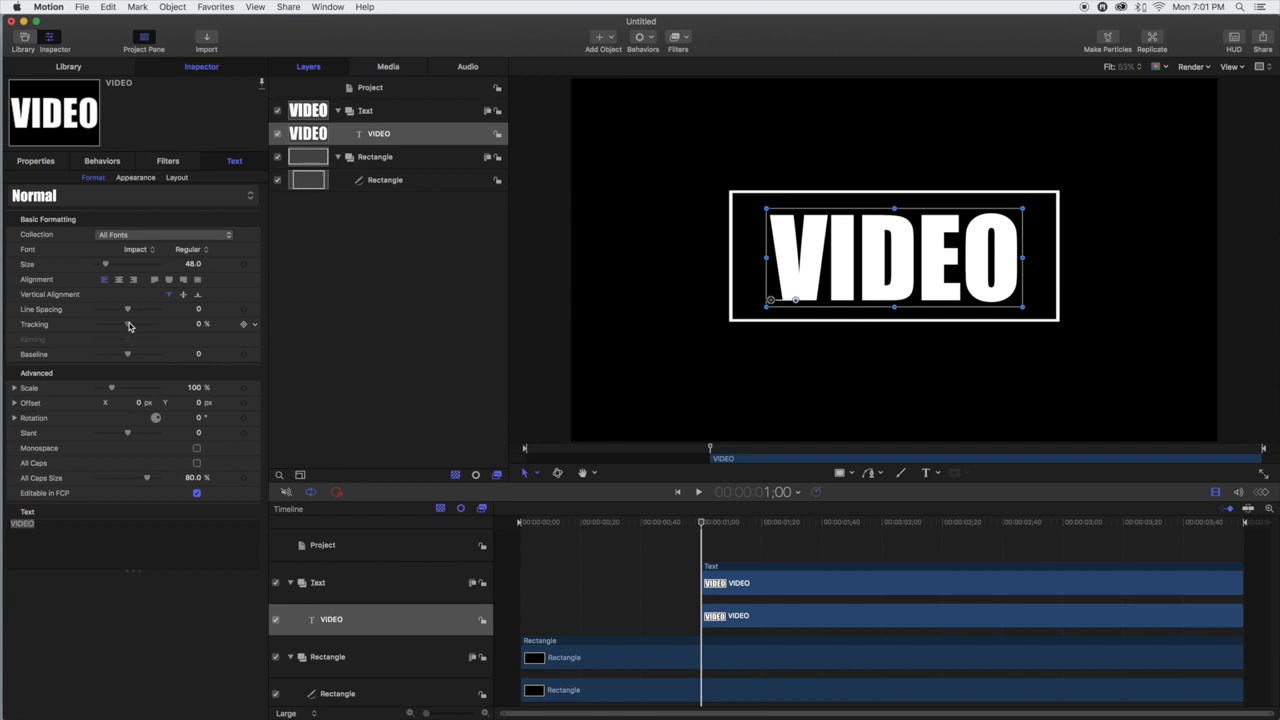
left_click_drag(129, 325, 133, 325)
left_click_drag(937, 266, 919, 269)
Trim the end of the VIDEO text to 3;00 in the timeline and return the playhead to 1;00
left_click_drag(707, 521, 1064, 569)
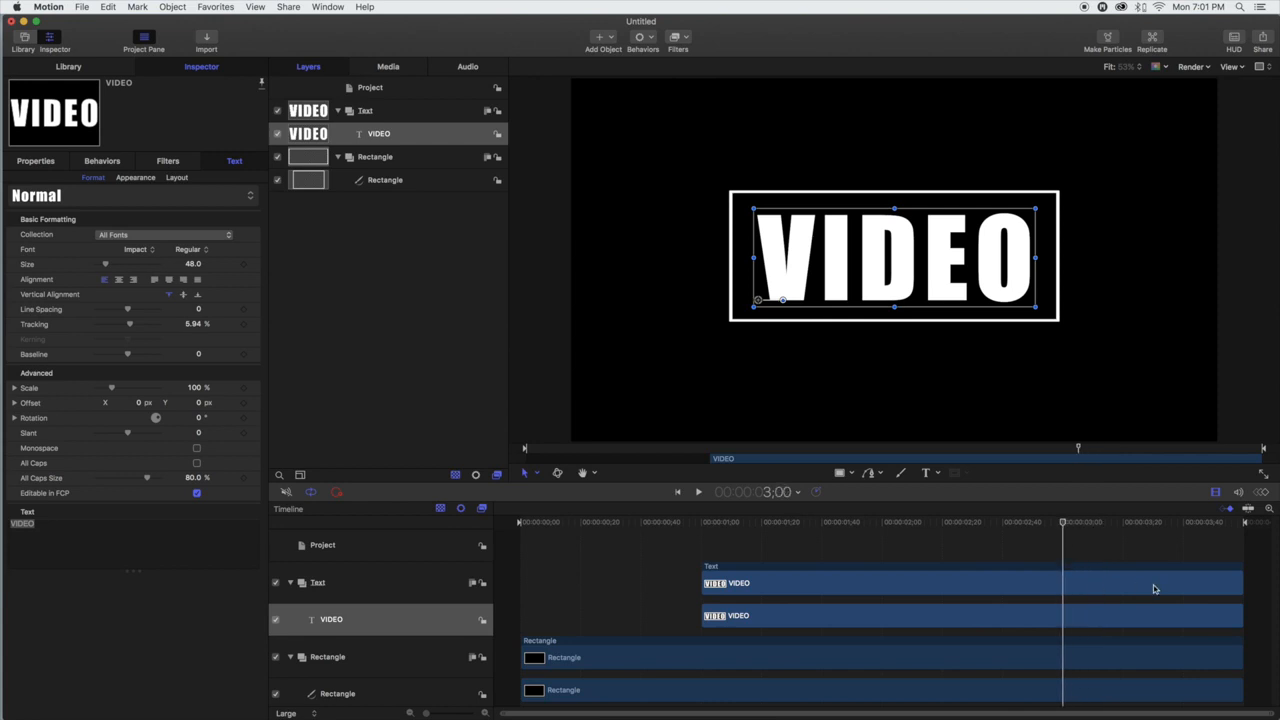
left_click_drag(1240, 578, 1062, 577)
left_click_drag(1066, 517, 702, 552)
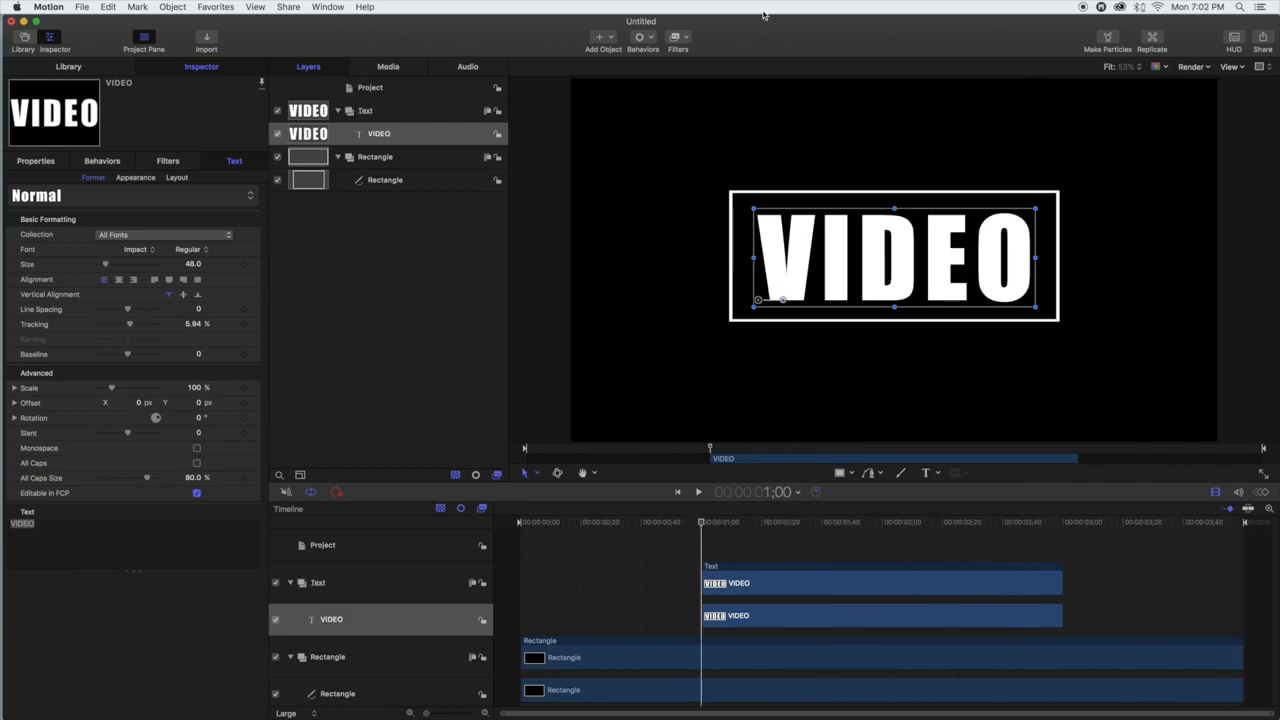
Apply the Rotate In text behavior to VIDEO at 1;00 and preview it by scrubbing to 2;20
left_click(650, 42)
mouse_move(740, 177)
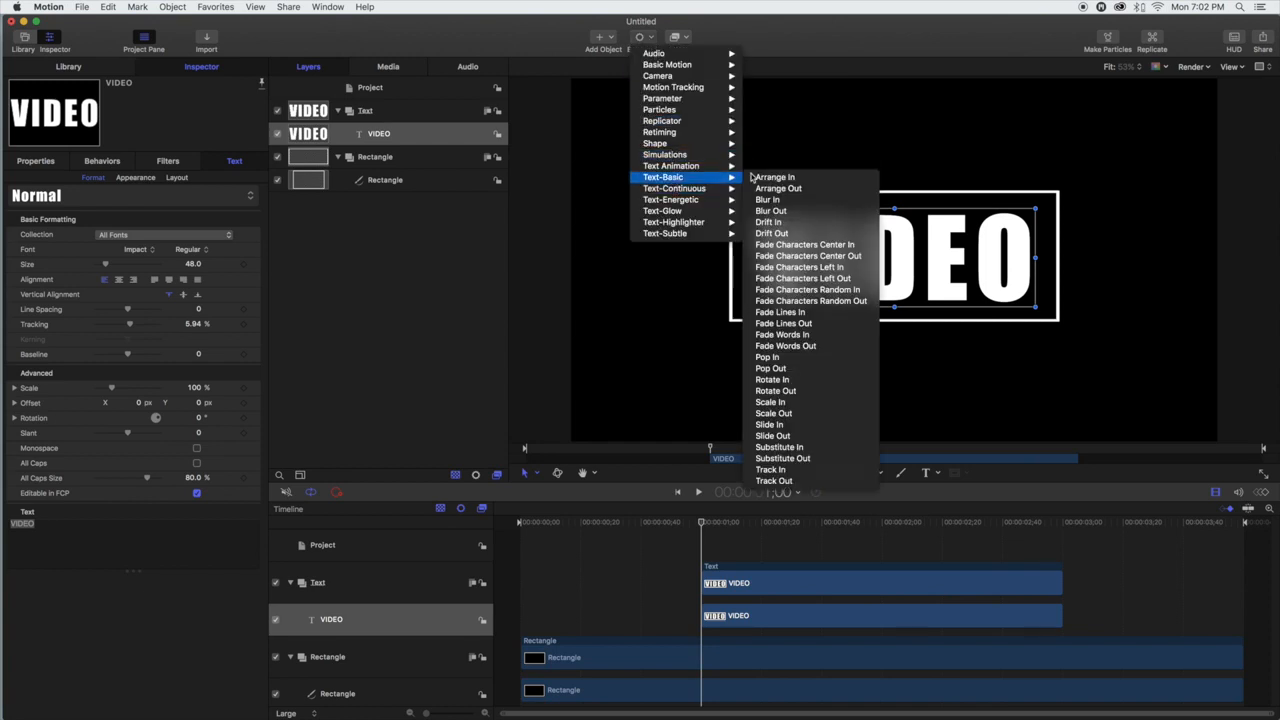
left_click(795, 381)
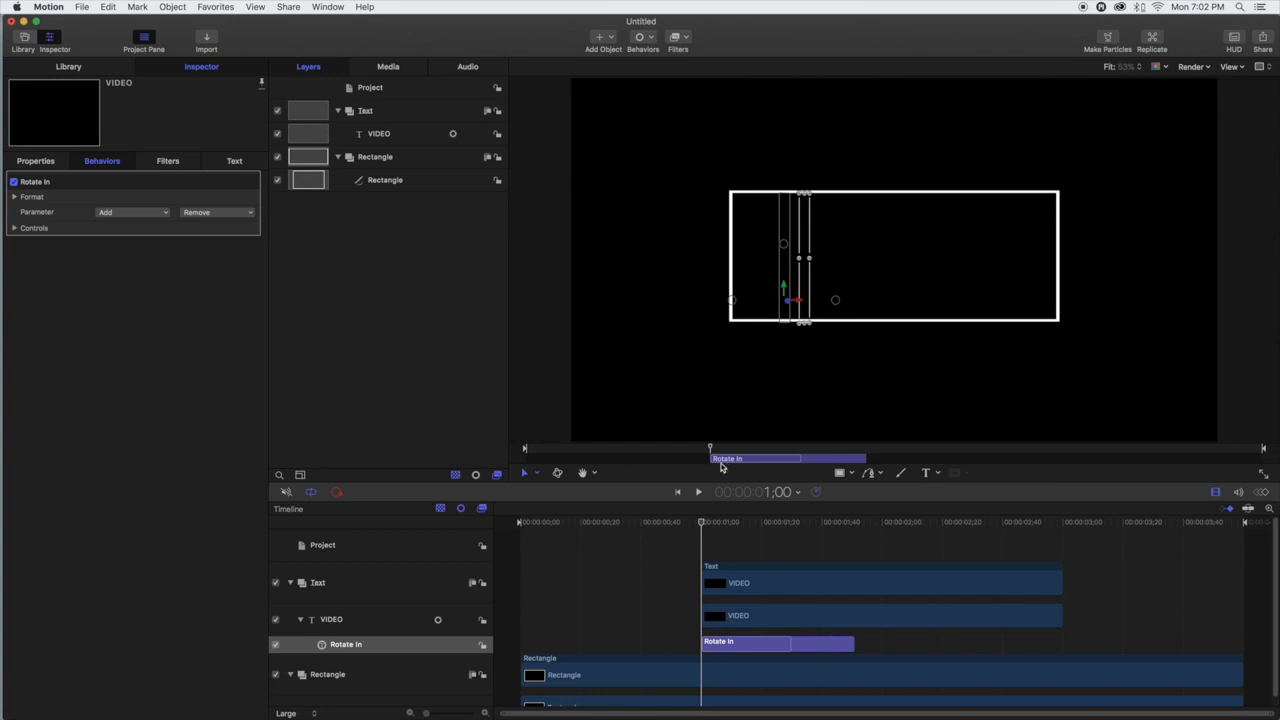
left_click_drag(710, 516, 942, 535)
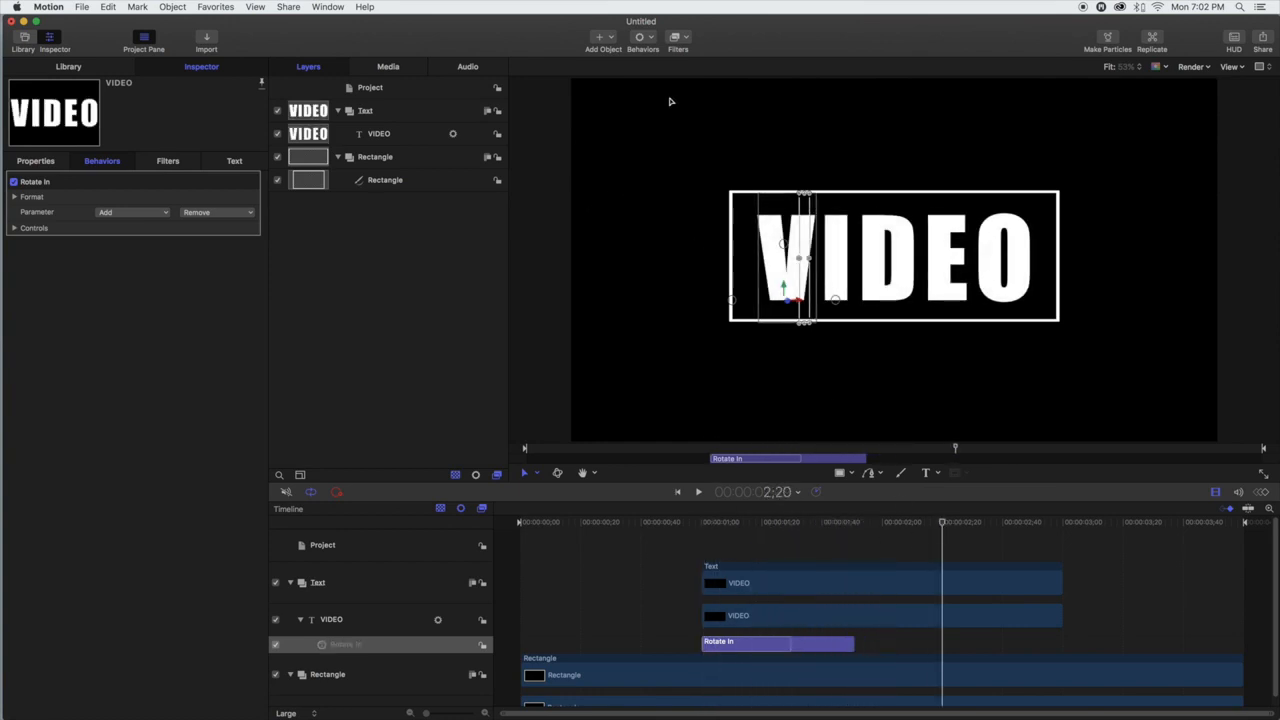
Apply the Rotate Out text behavior to VIDEO, align its end with the text's end at 3;00, and preview it
left_click(651, 41)
mouse_move(681, 148)
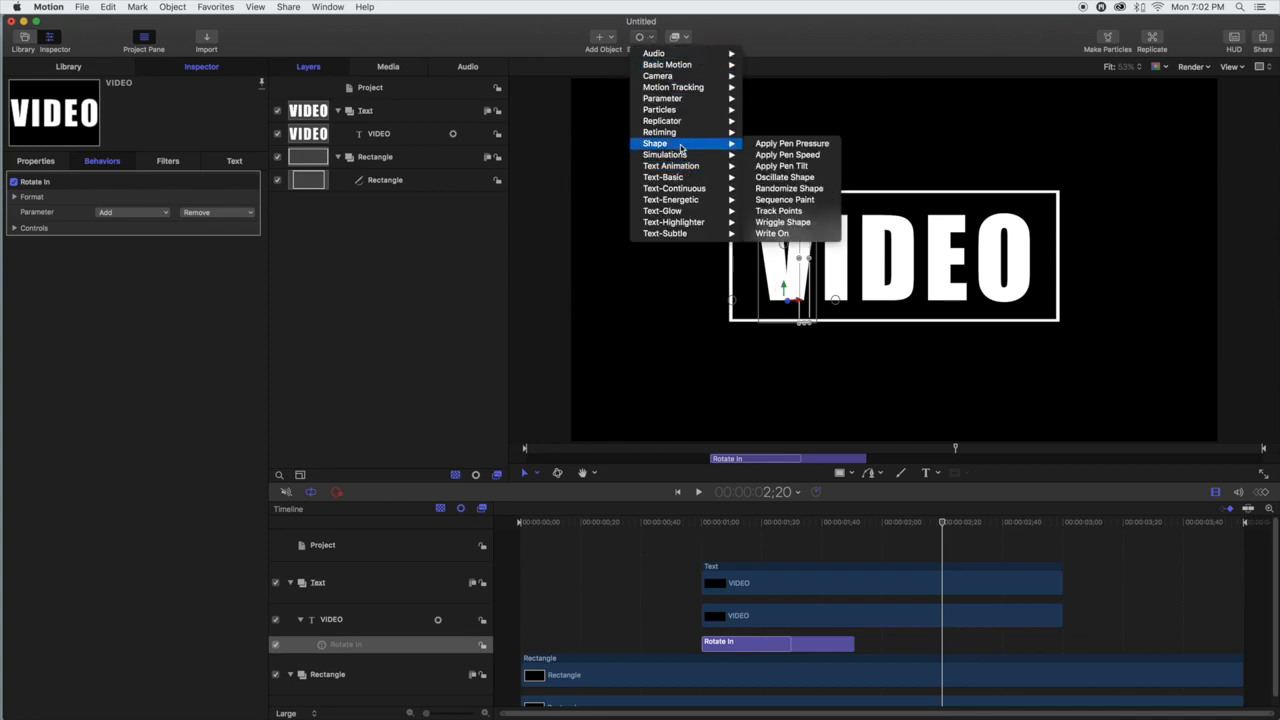
mouse_move(689, 180)
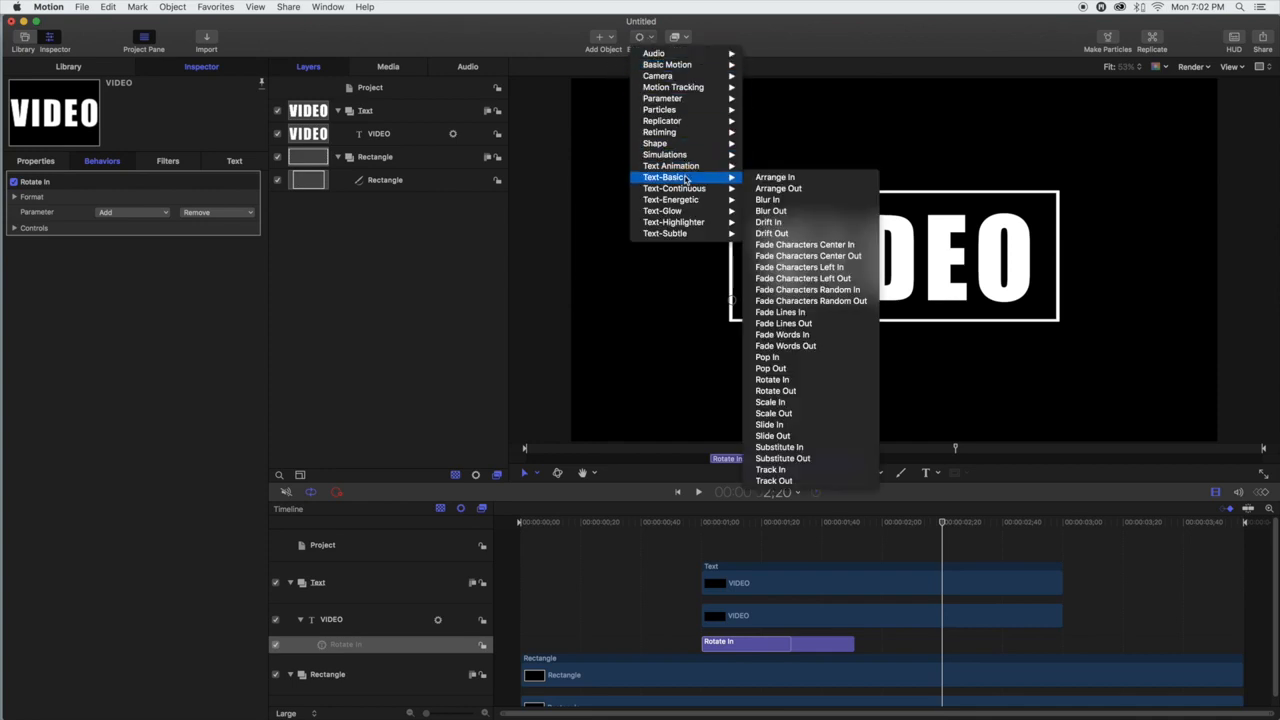
left_click(797, 391)
left_click_drag(721, 649, 927, 646)
left_click_drag(951, 528, 1104, 546)
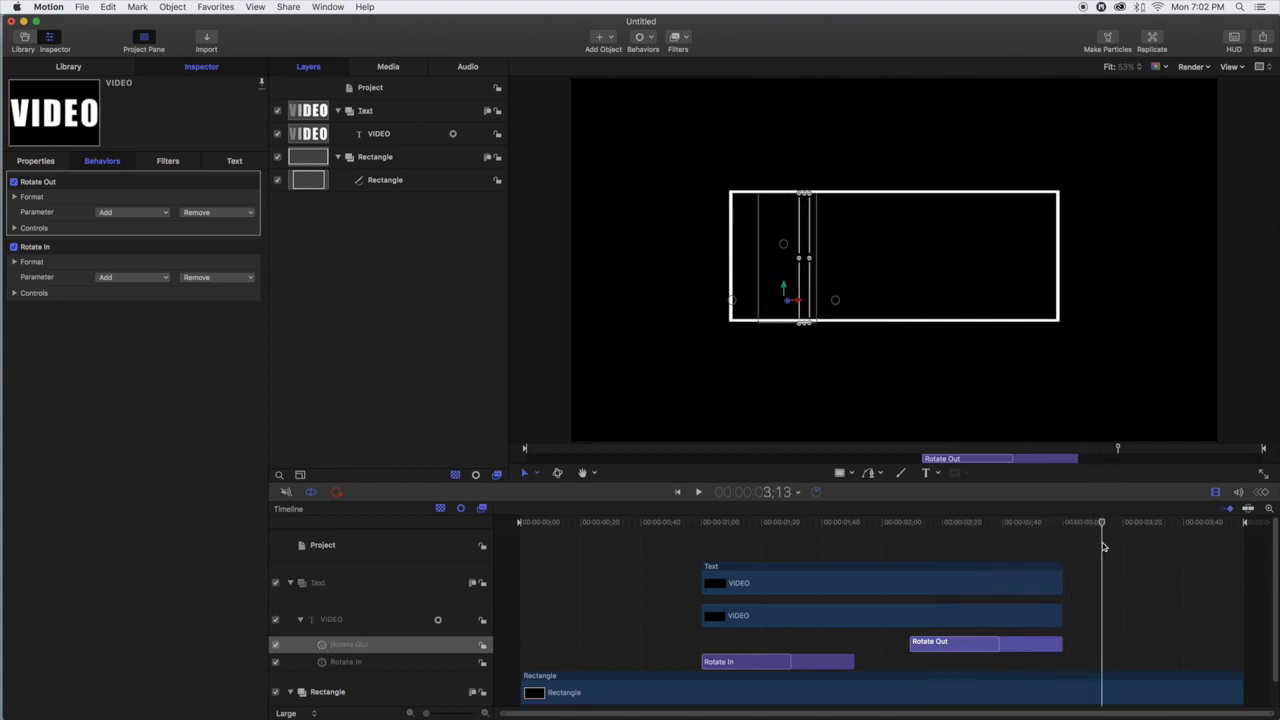
Apply the Write On shape behavior to the rectangle shape and open the behavior's parameters
scroll(761, 616, "down", 2)
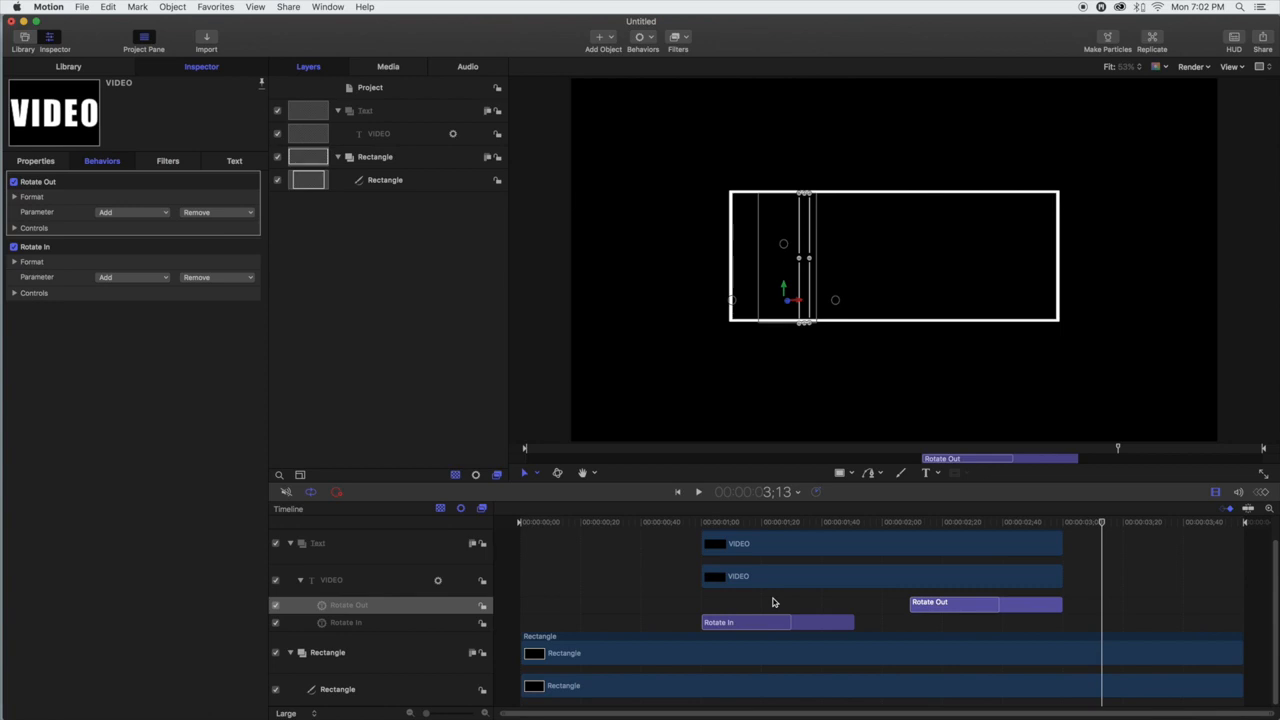
left_click(98, 72)
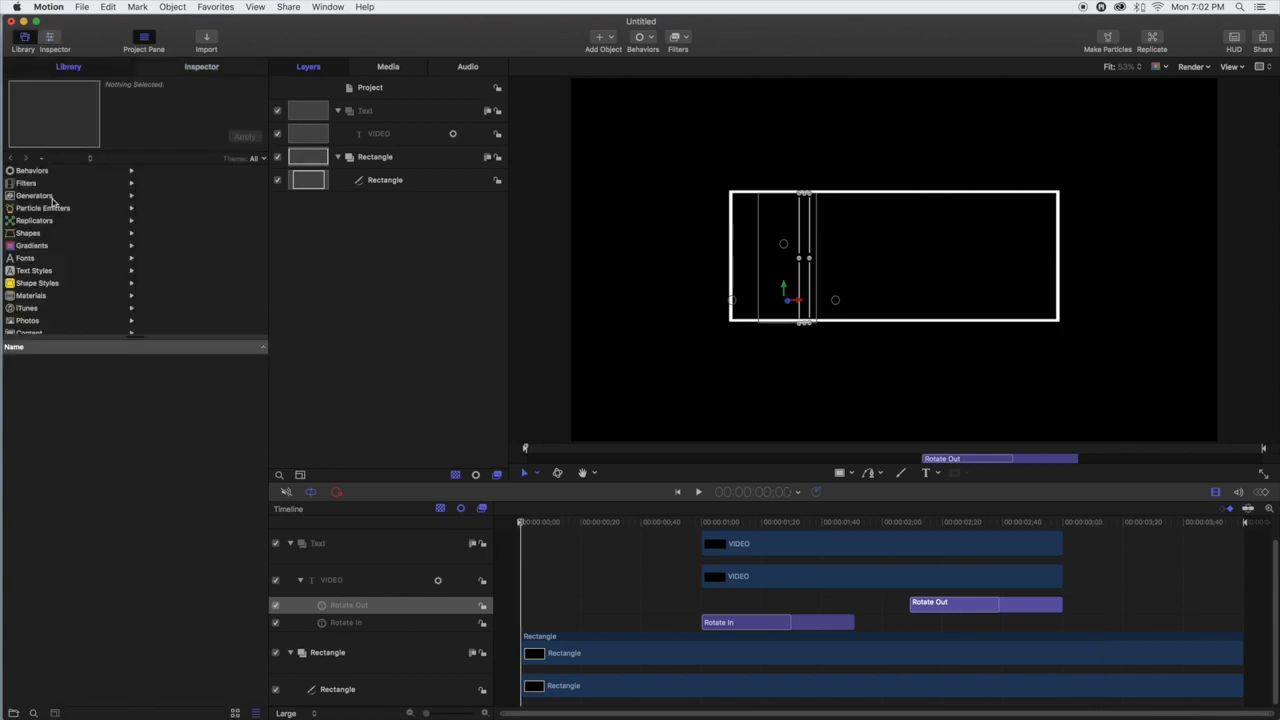
left_click(31, 171)
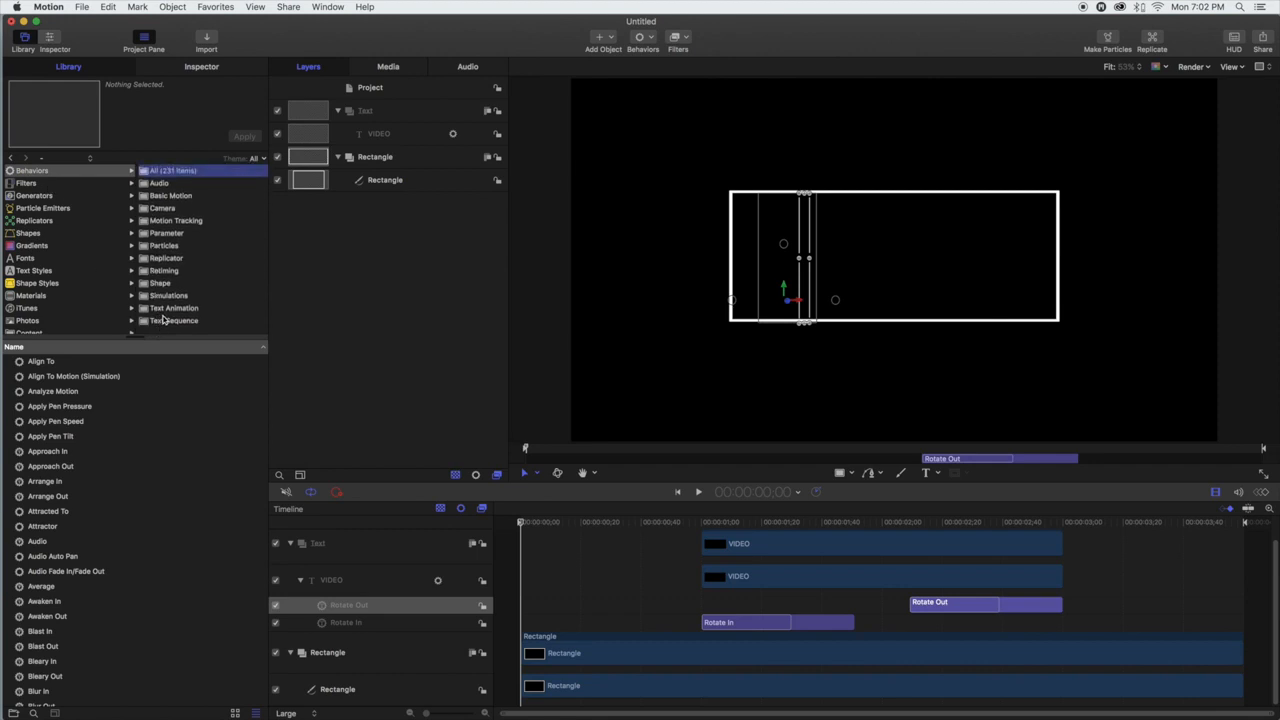
left_click(160, 283)
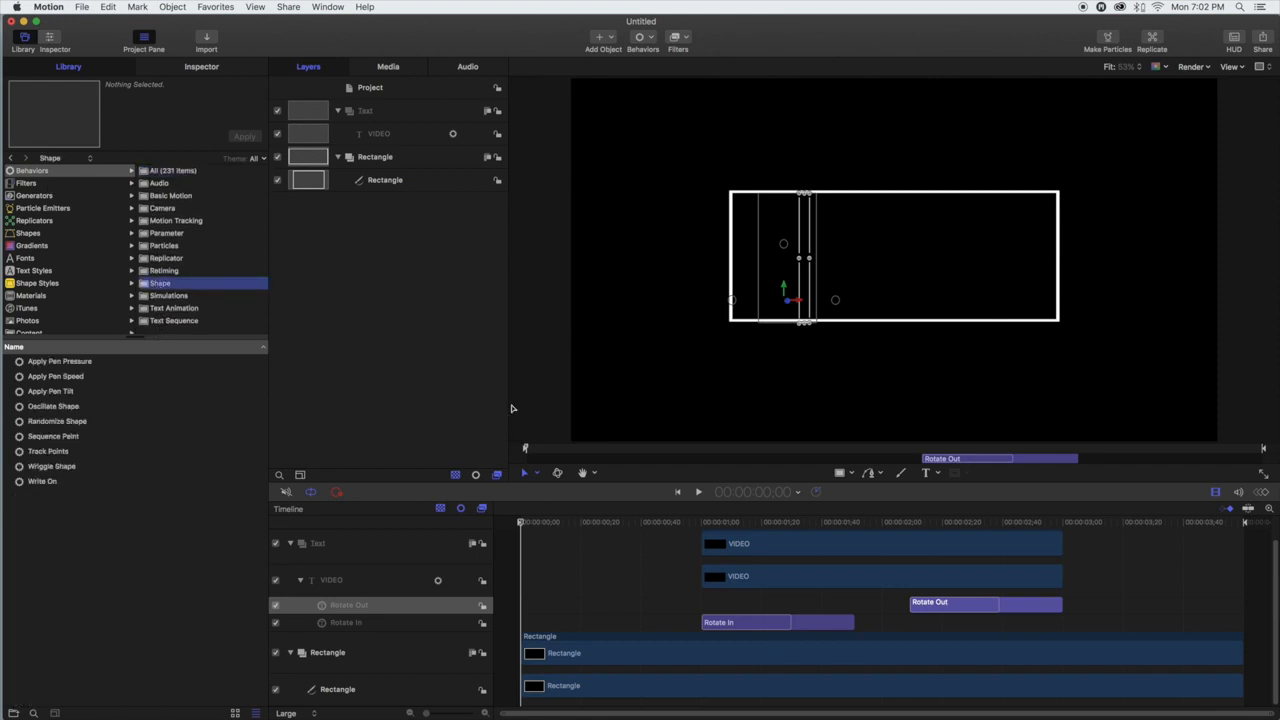
left_click(41, 483)
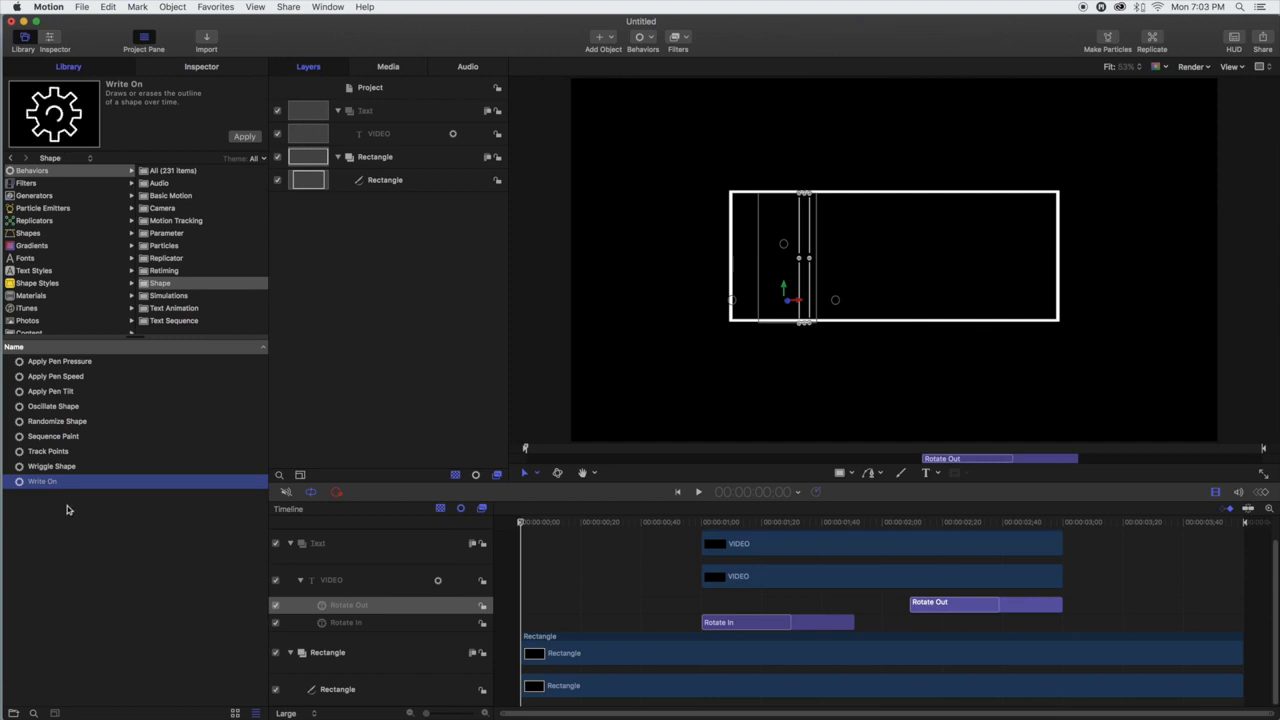
left_click_drag(41, 483, 536, 700)
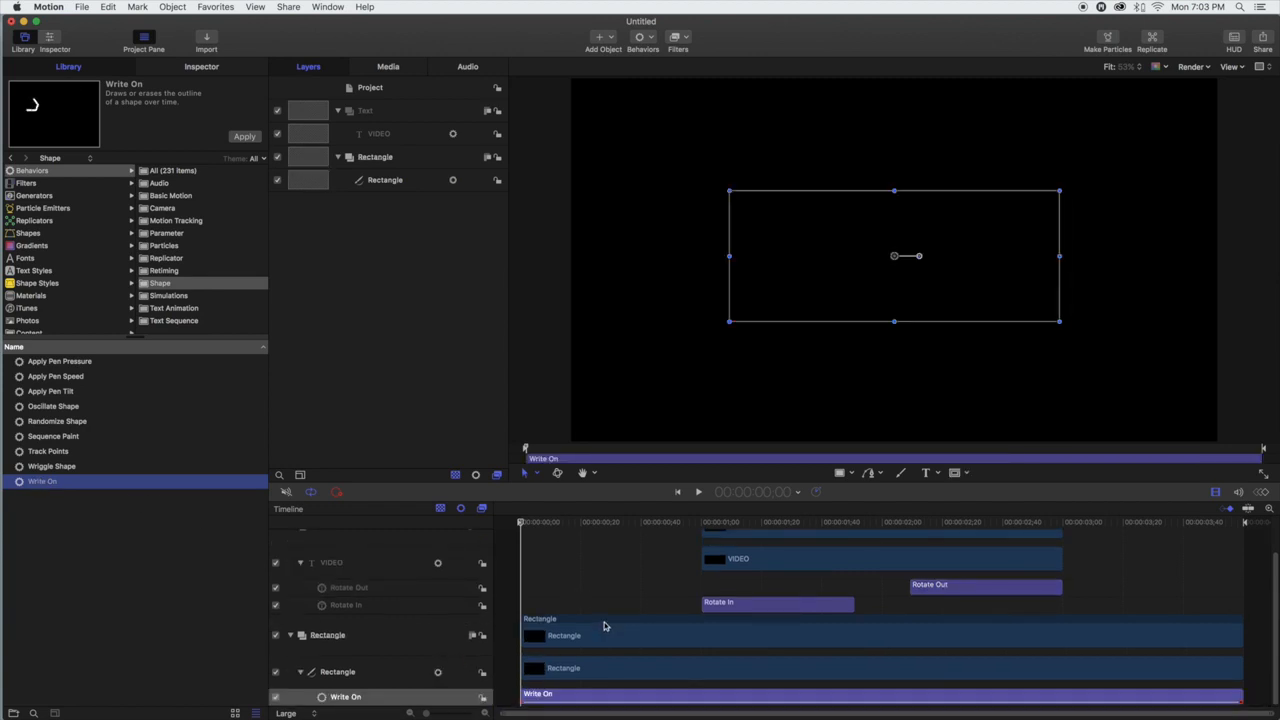
mouse_move(540, 522)
left_mouse_down()
mouse_move(836, 555)
mouse_move(909, 530)
mouse_move(1247, 543)
mouse_move(511, 548)
left_mouse_up()
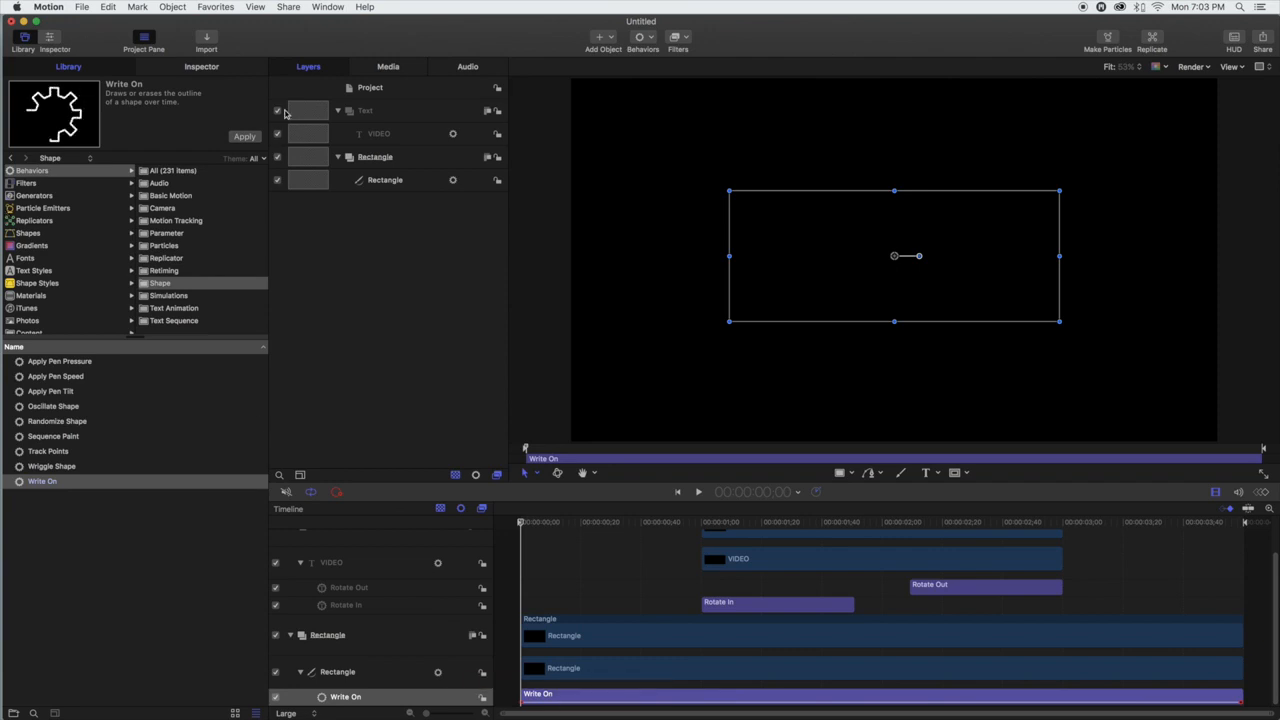
left_click(187, 67)
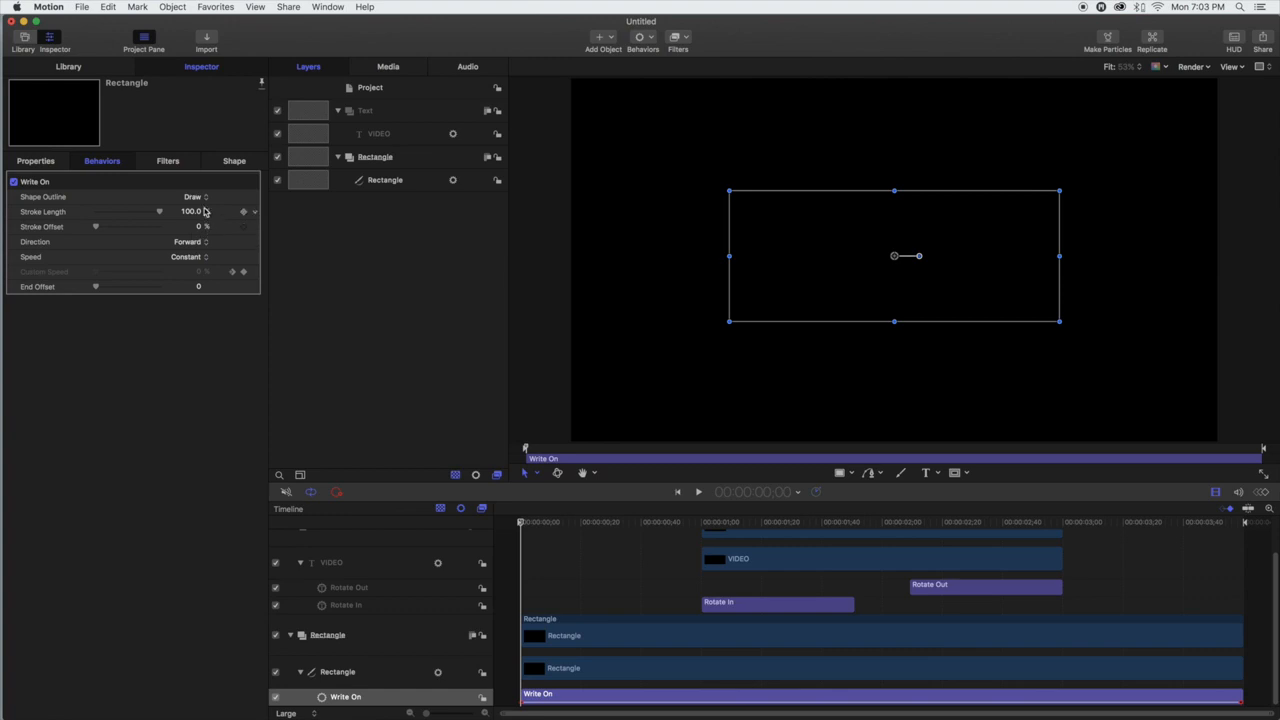
Set the Write On behavior's shape outline to Draw and Erase, and preview it by scrubbing to 1;40
left_click(200, 199)
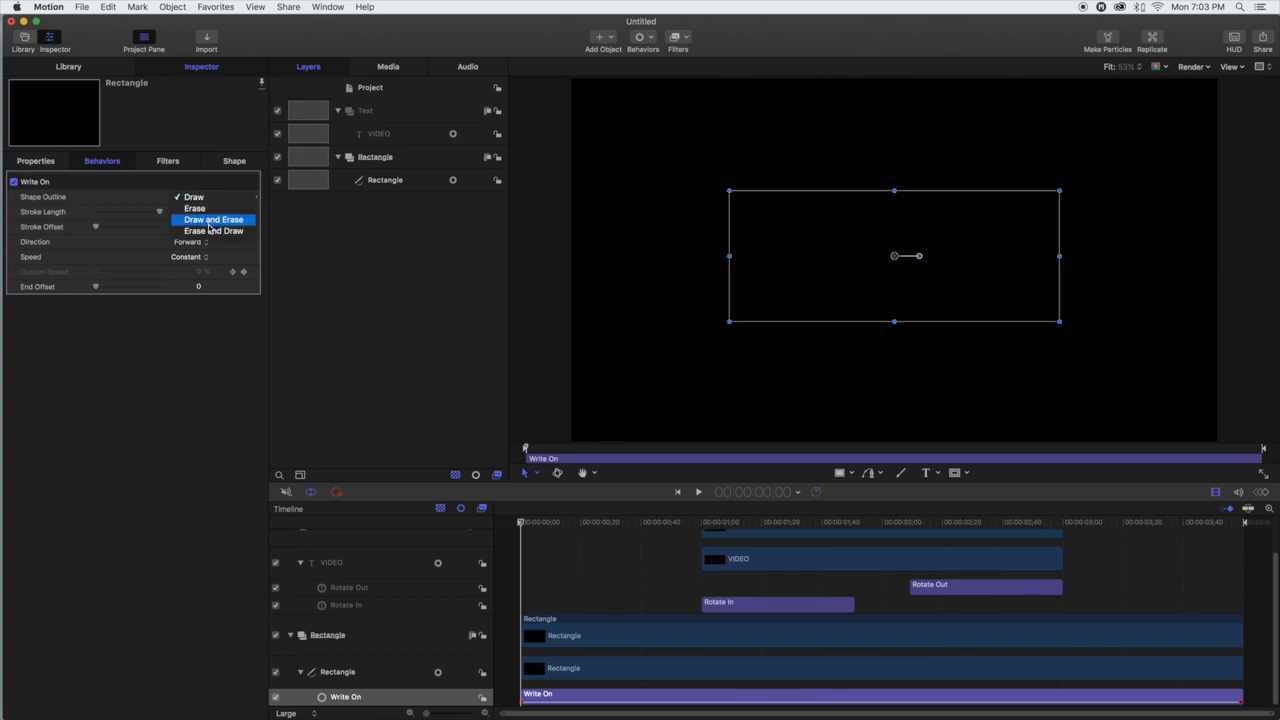
left_click(210, 219)
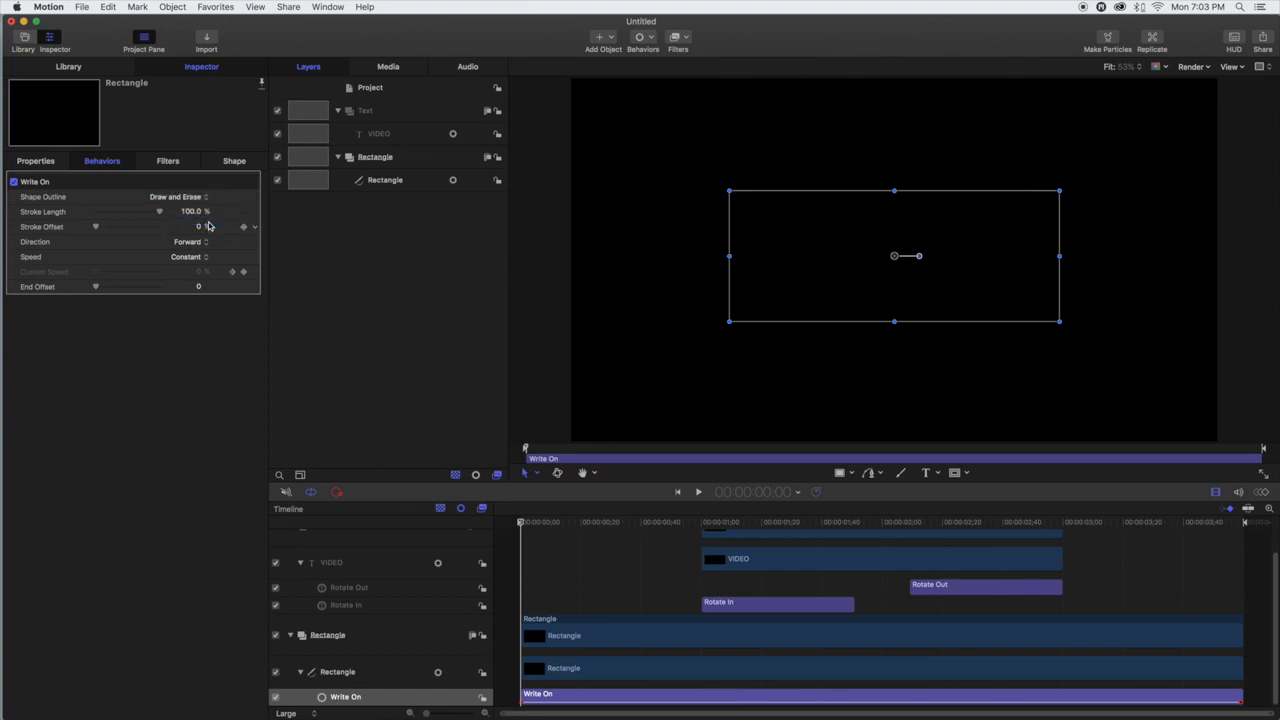
left_click_drag(521, 528, 697, 535)
mouse_move(954, 556)
left_mouse_down()
mouse_move(1241, 566)
mouse_move(677, 565)
mouse_move(838, 572)
mouse_move(822, 573)
left_mouse_up()
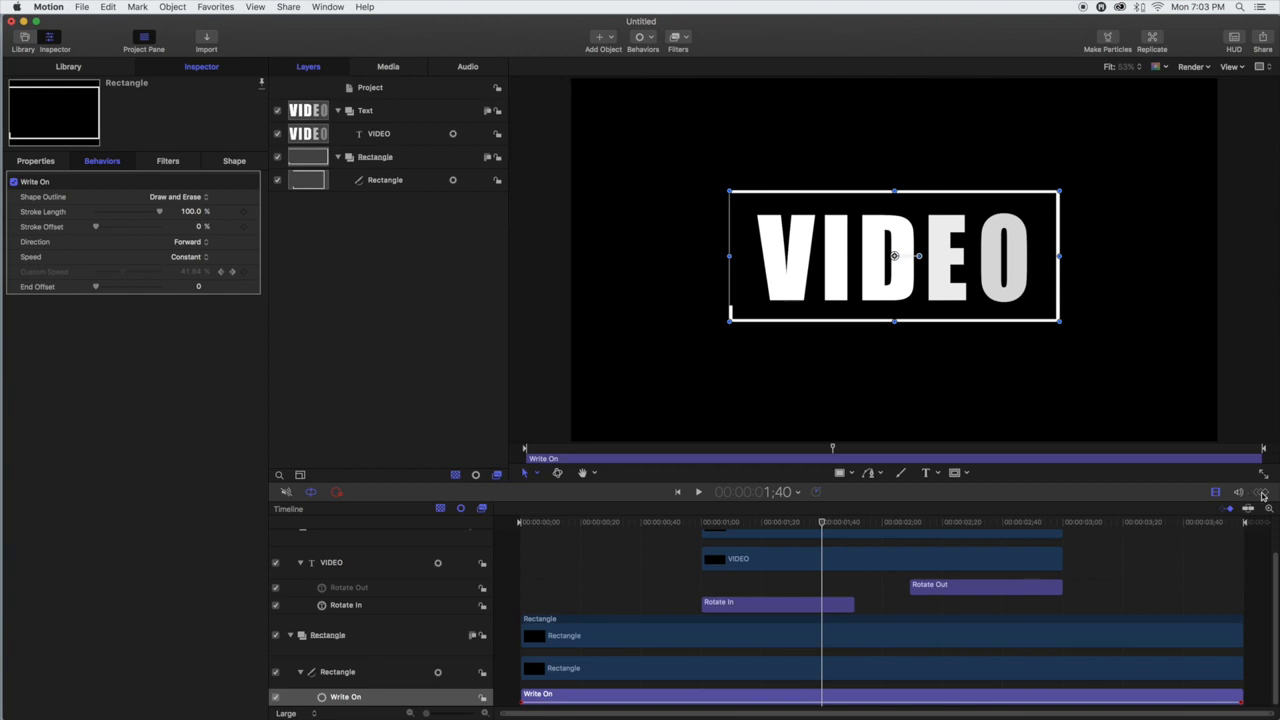
Show the keyframe editor below the timeline and set the Write On behavior's speed to Custom
left_click(1262, 494)
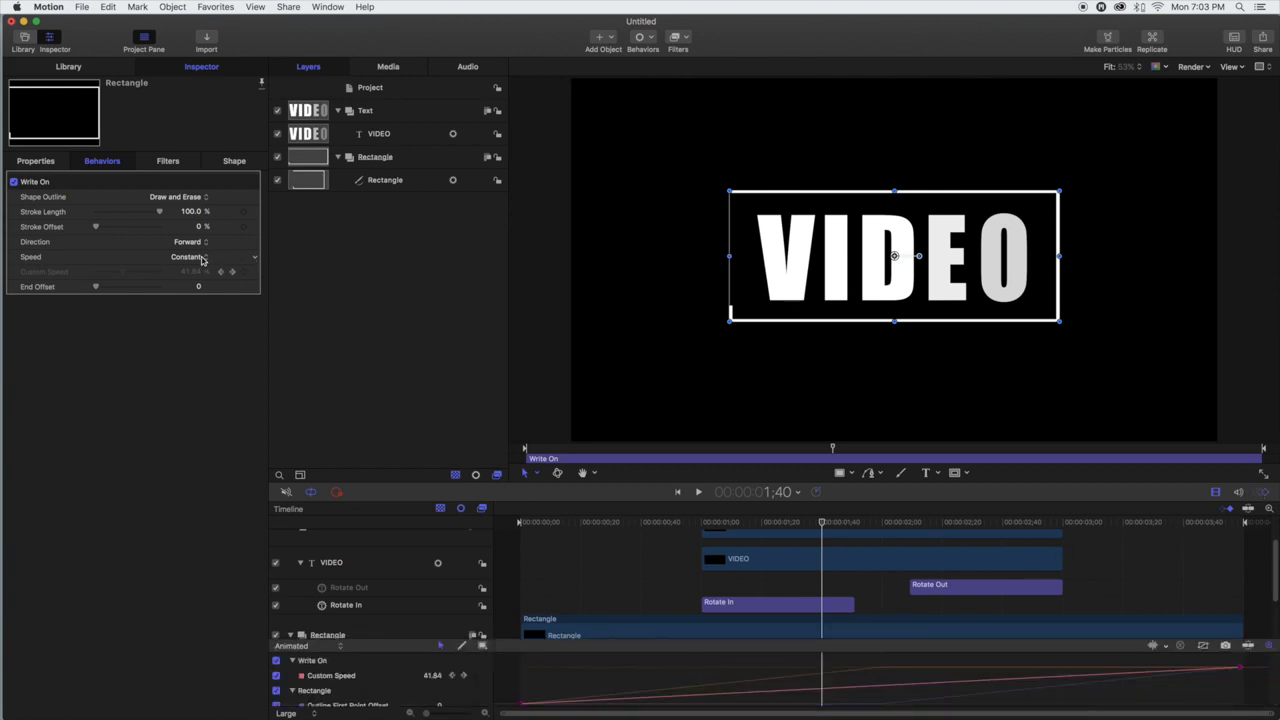
scroll(759, 625, "down", 3)
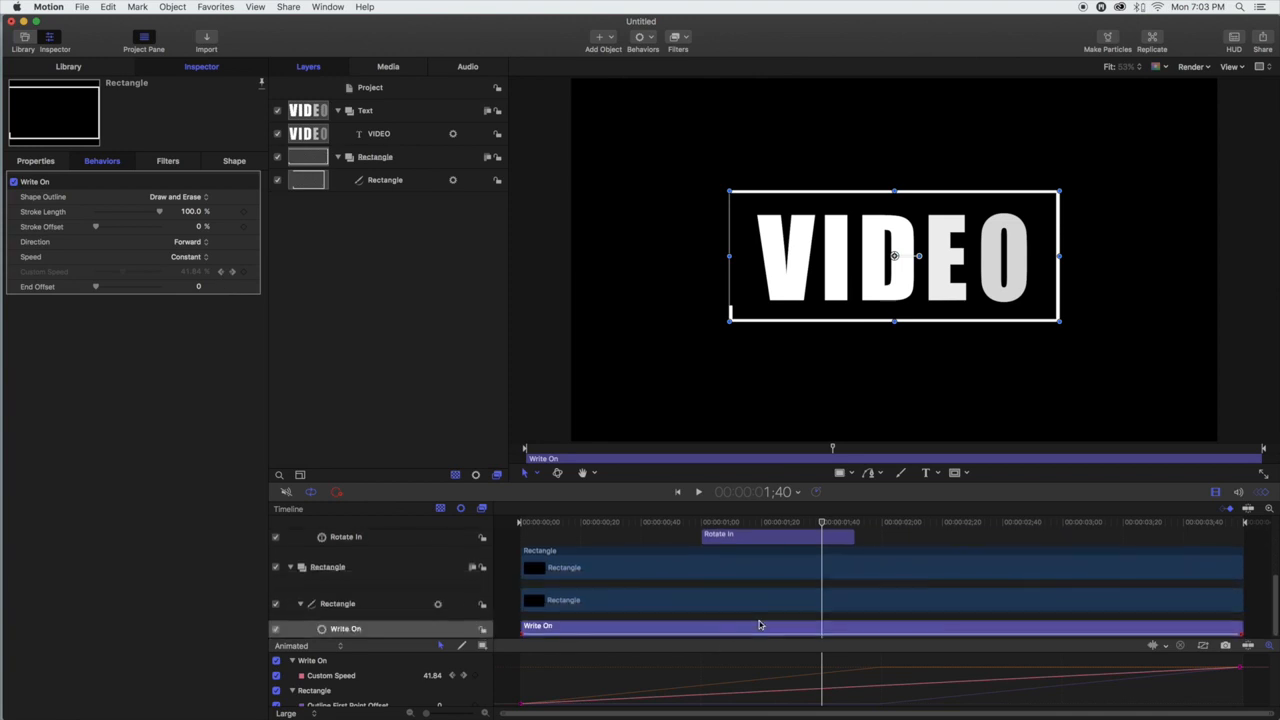
left_click(206, 260)
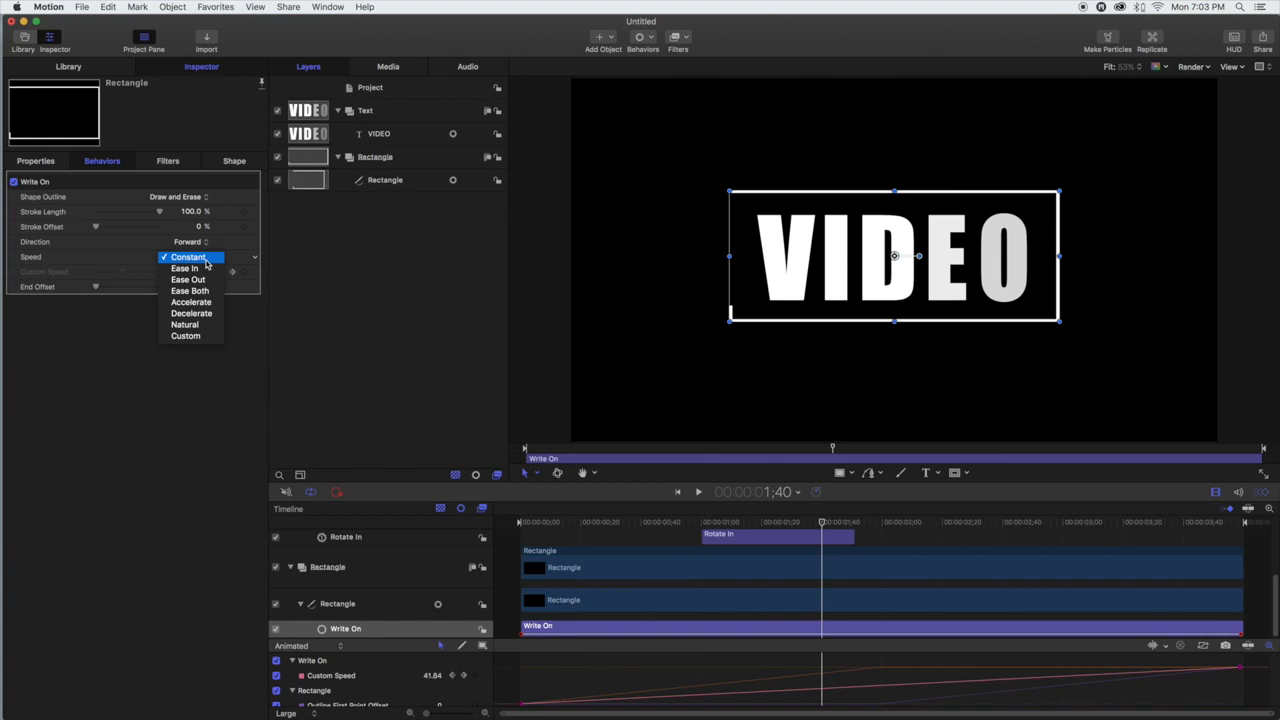
left_click(185, 336)
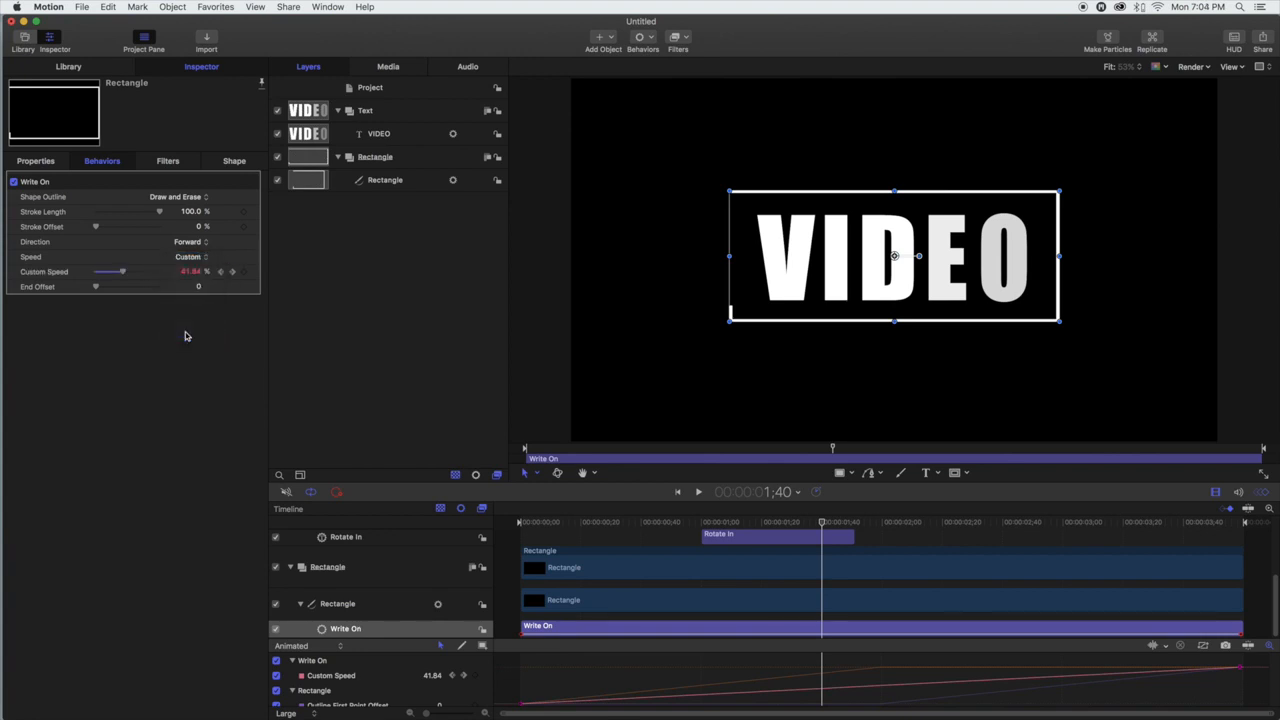
Add a Custom Speed keyframe at 1;40 and set its value to 50
scroll(465, 675, "down", 2)
scroll(465, 689, "up", 1)
left_click(476, 677)
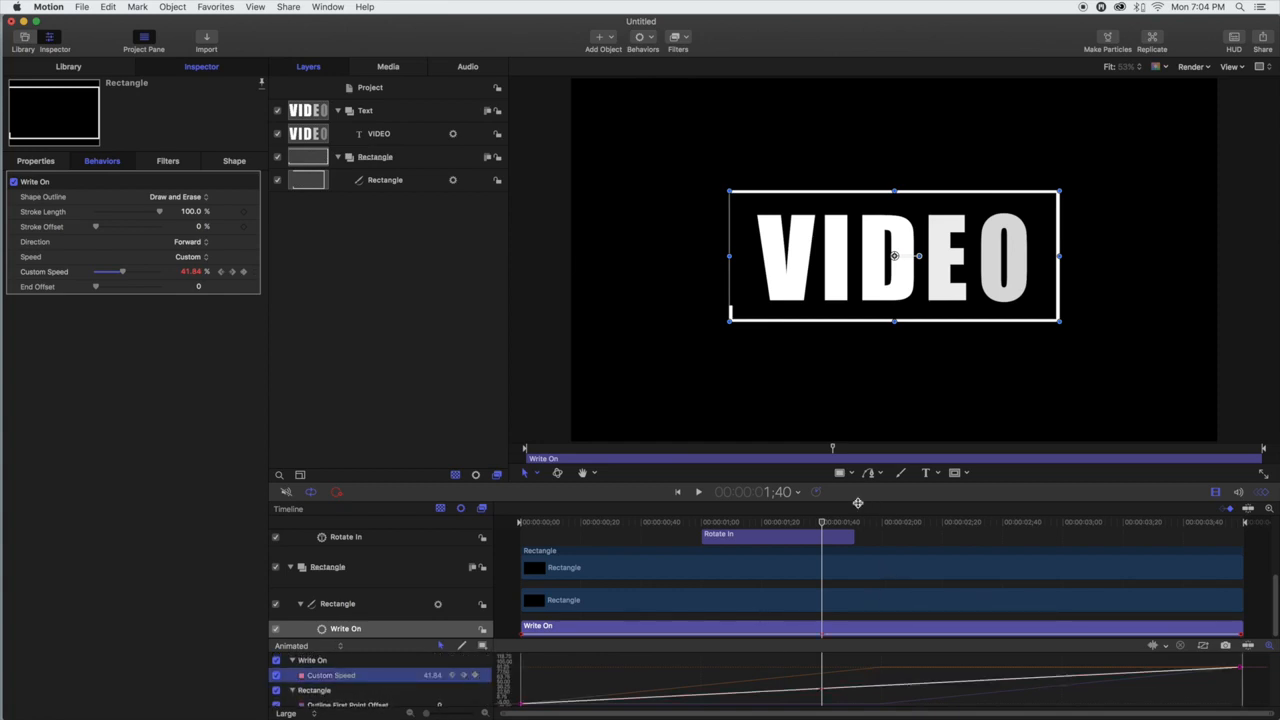
double_click(432, 676)
type("8")
type("0")
key("Return")
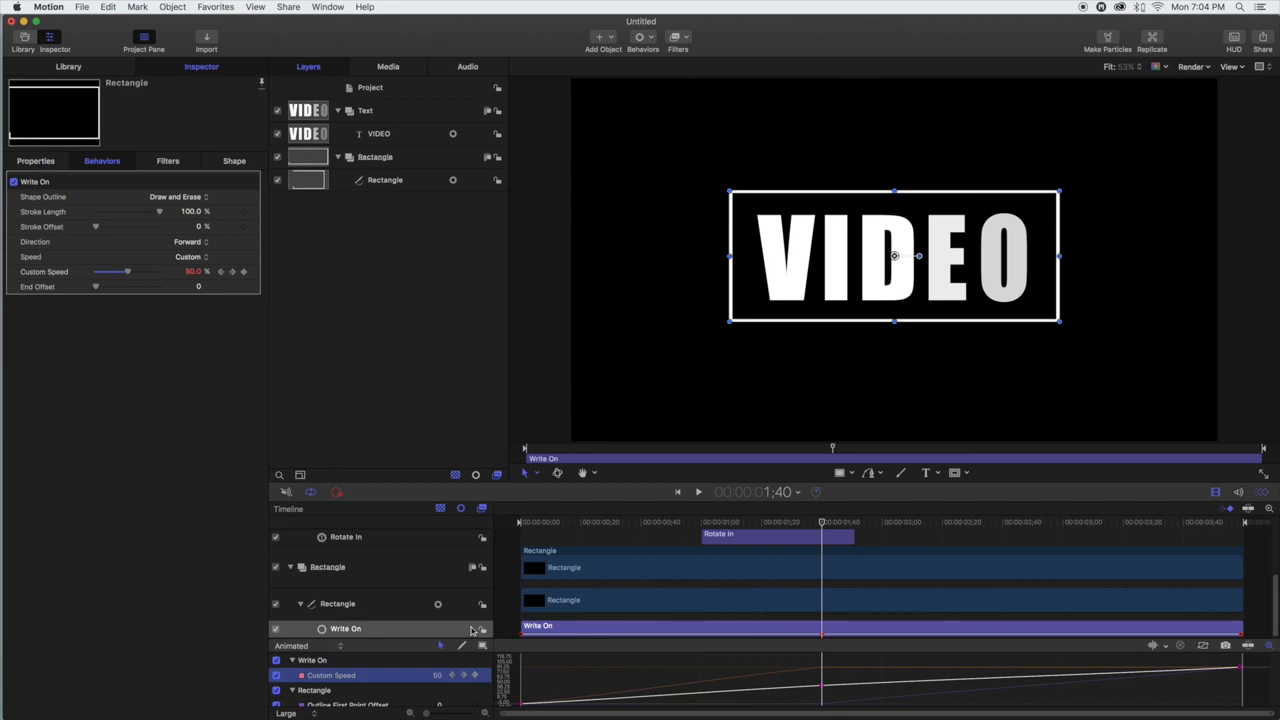
Add a second Custom Speed keyframe at 2;10 and set its value to 50 to hold the full outline
mouse_move(822, 523)
left_mouse_down()
mouse_move(520, 523)
mouse_move(1186, 532)
mouse_move(1262, 548)
mouse_move(863, 543)
mouse_move(948, 544)
mouse_move(911, 549)
left_mouse_up()
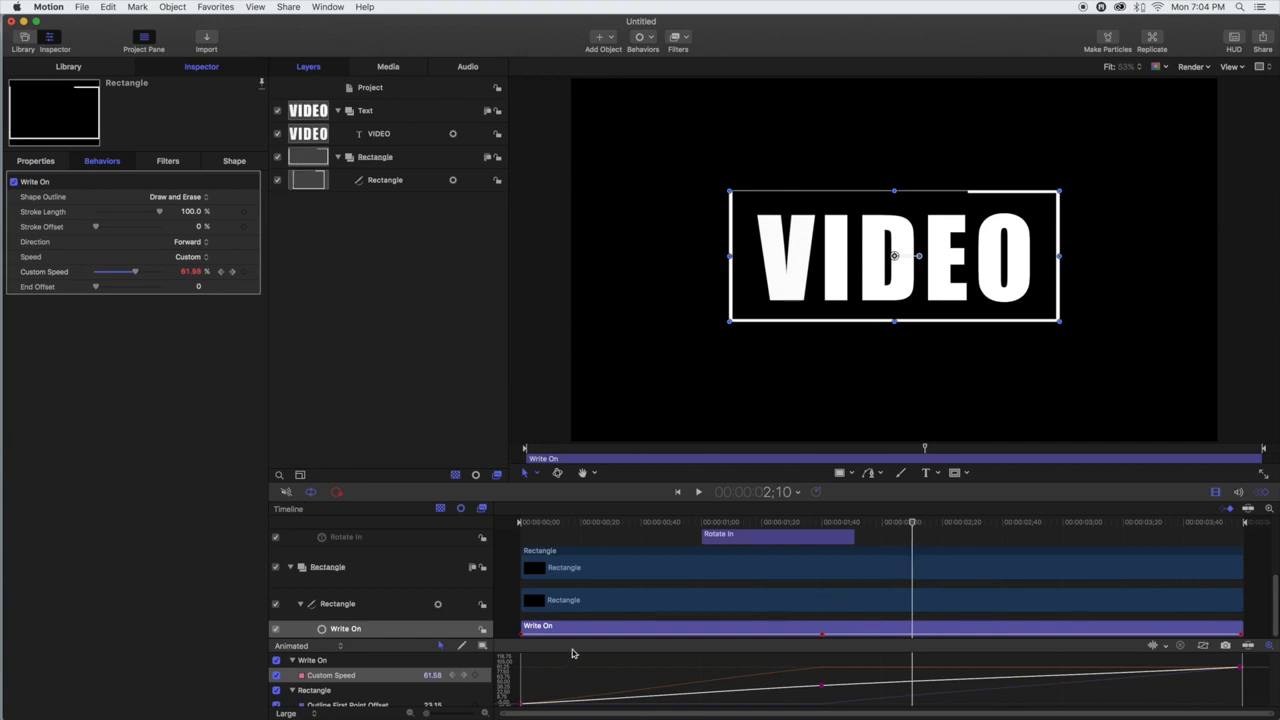
left_click(476, 678)
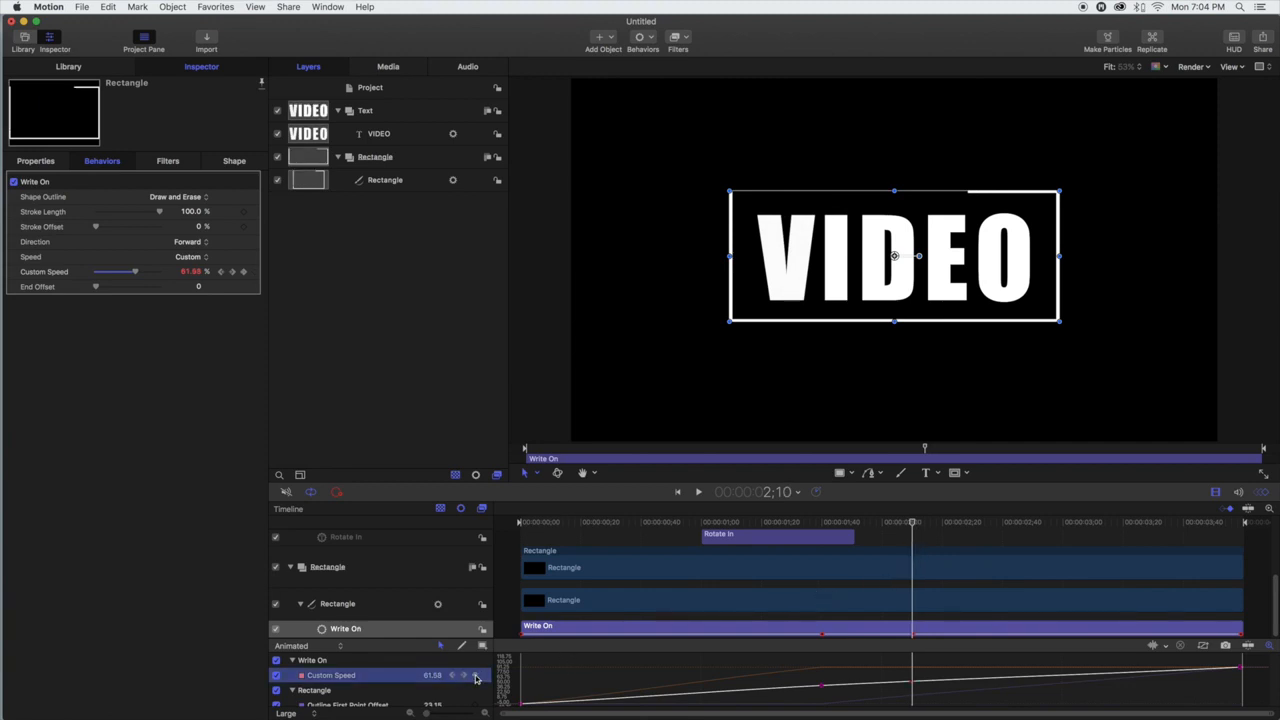
left_click(911, 682)
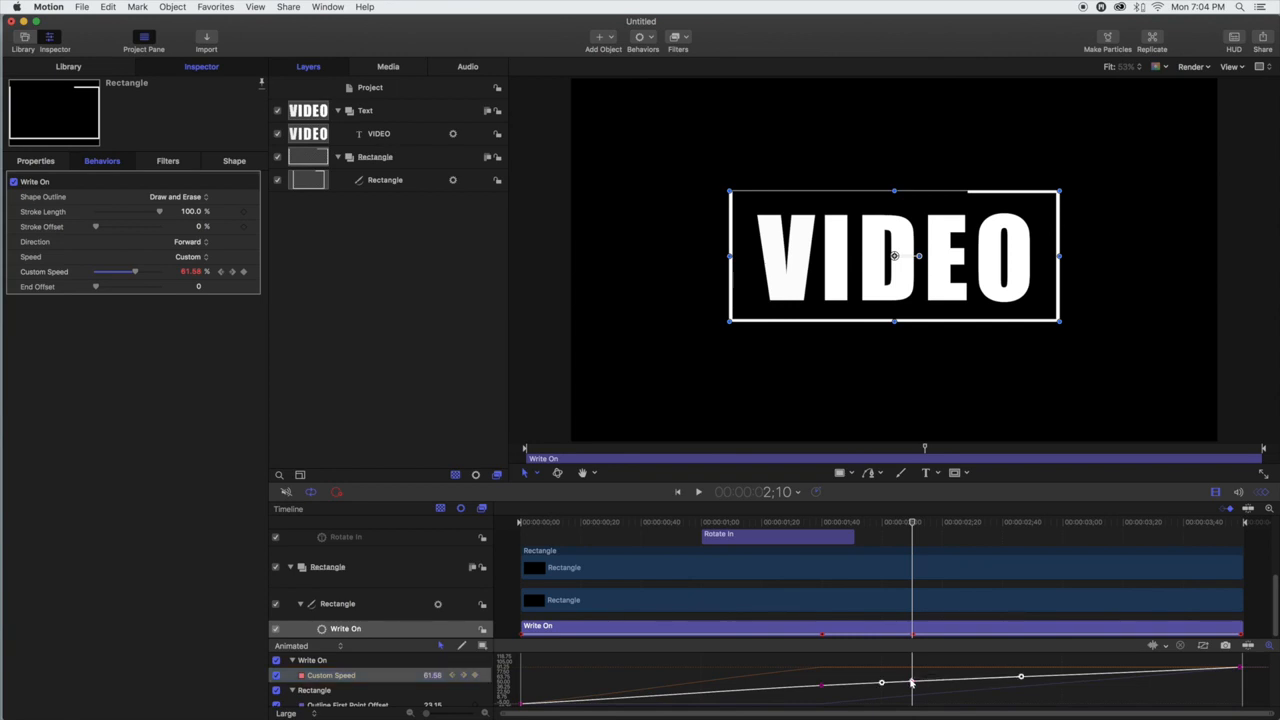
left_click(429, 676)
left_click(429, 676)
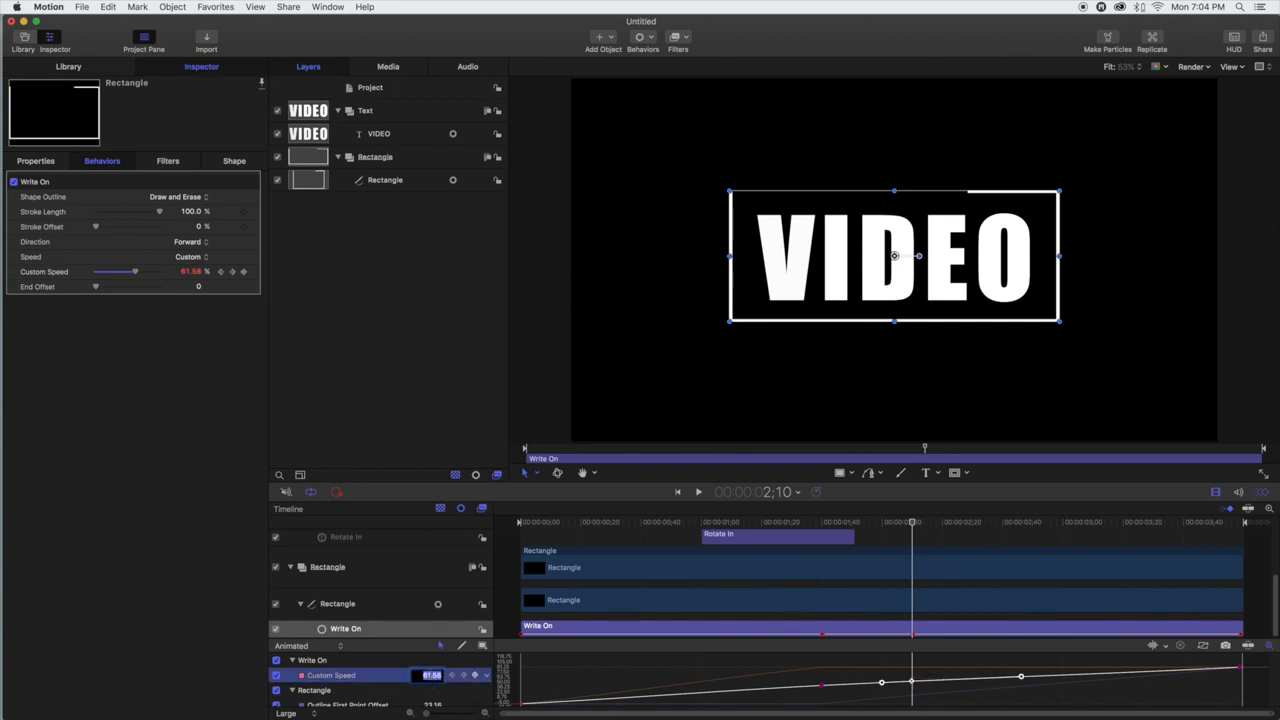
type("50")
key("Return")
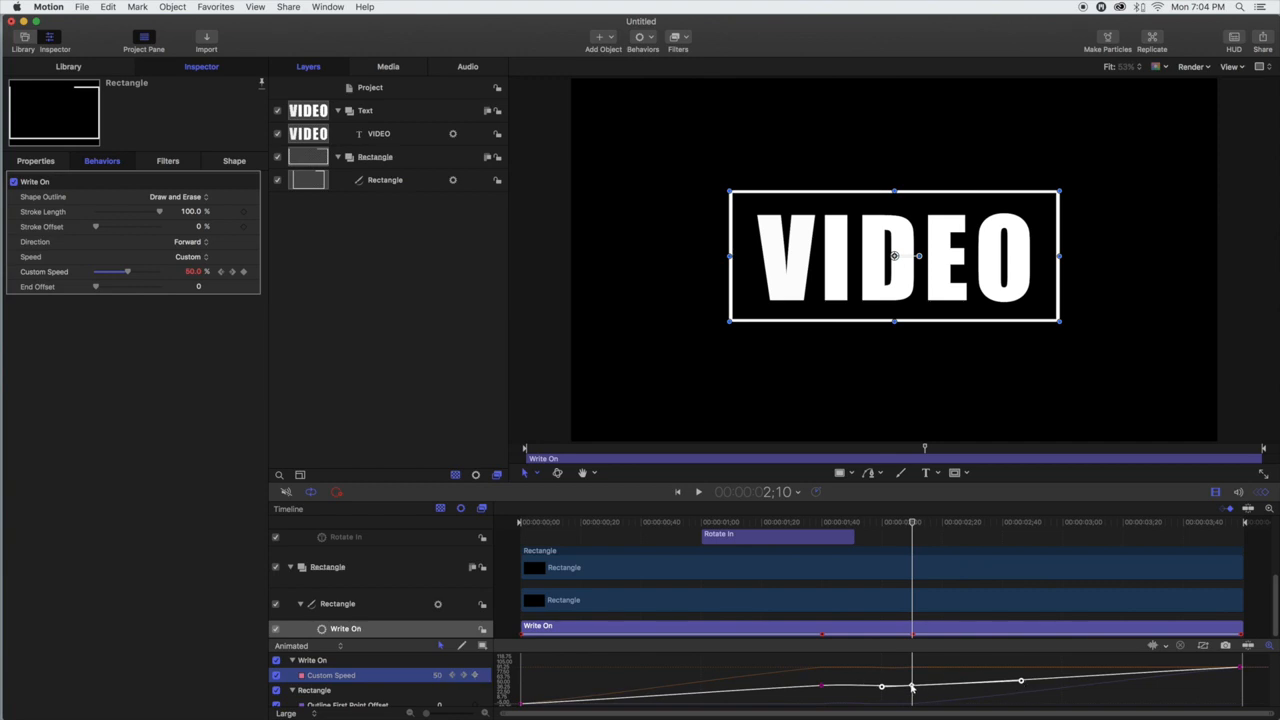
Change the interpolation of the 2;10 Custom Speed keyframe to linear, and preview the erase by scrubbing to 3;59
right_click(911, 686)
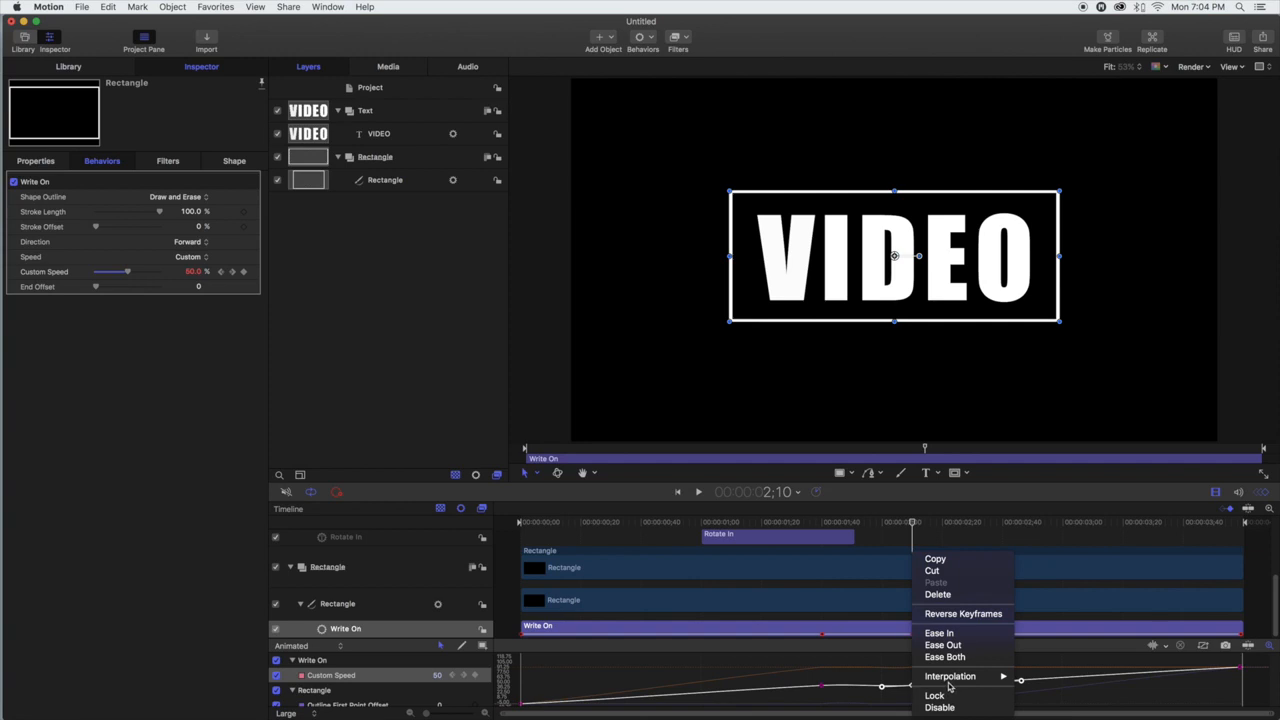
mouse_move(952, 677)
left_click(1037, 663)
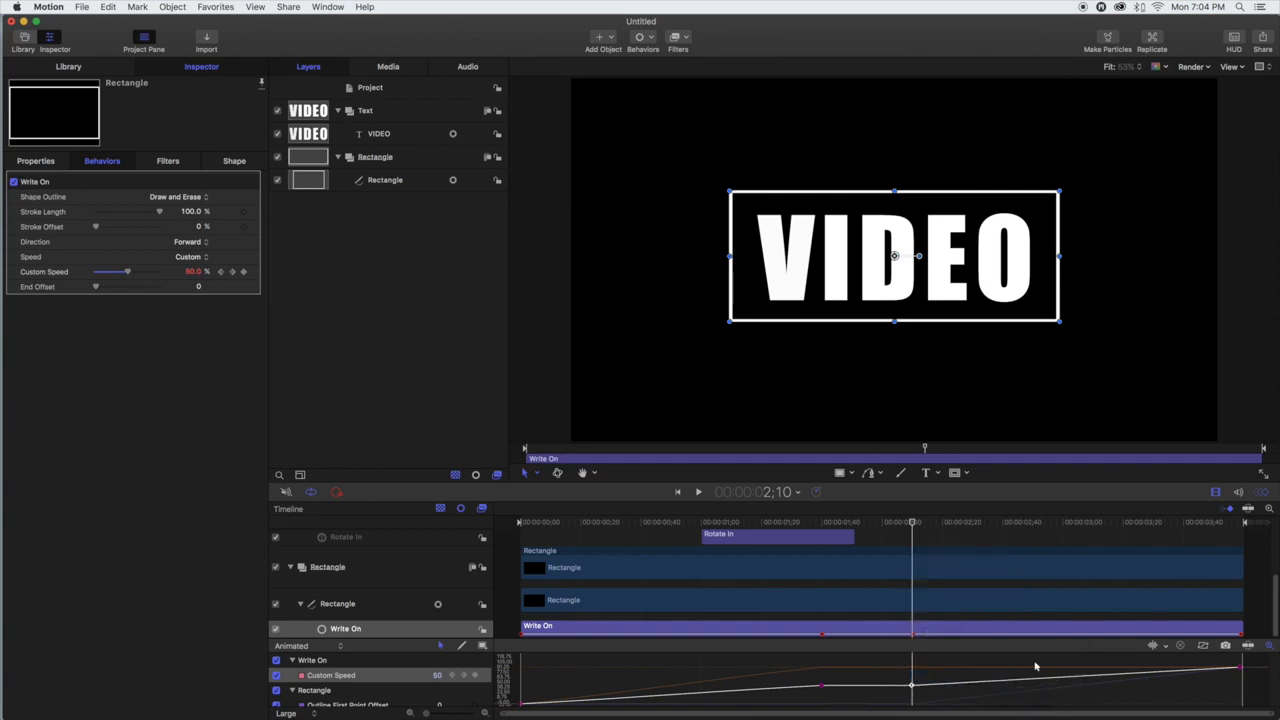
mouse_move(916, 527)
left_mouse_down()
mouse_move(470, 549)
mouse_move(880, 552)
mouse_move(1248, 576)
left_mouse_up()
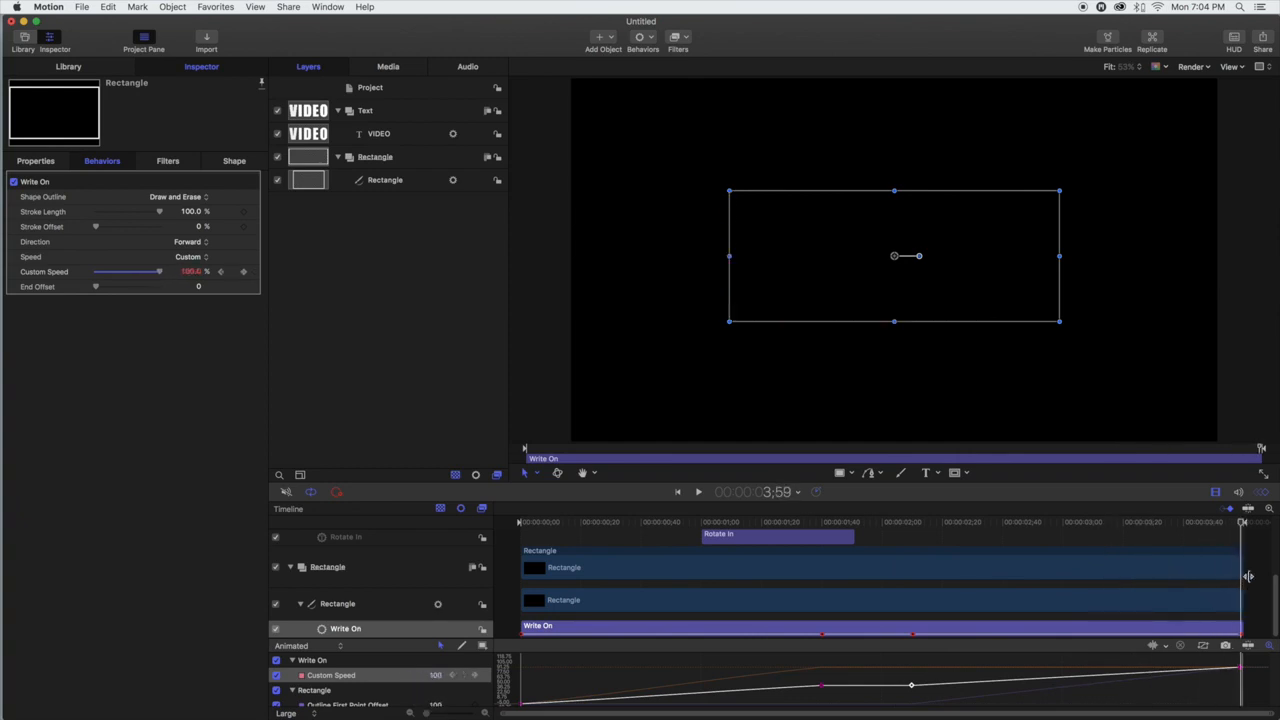